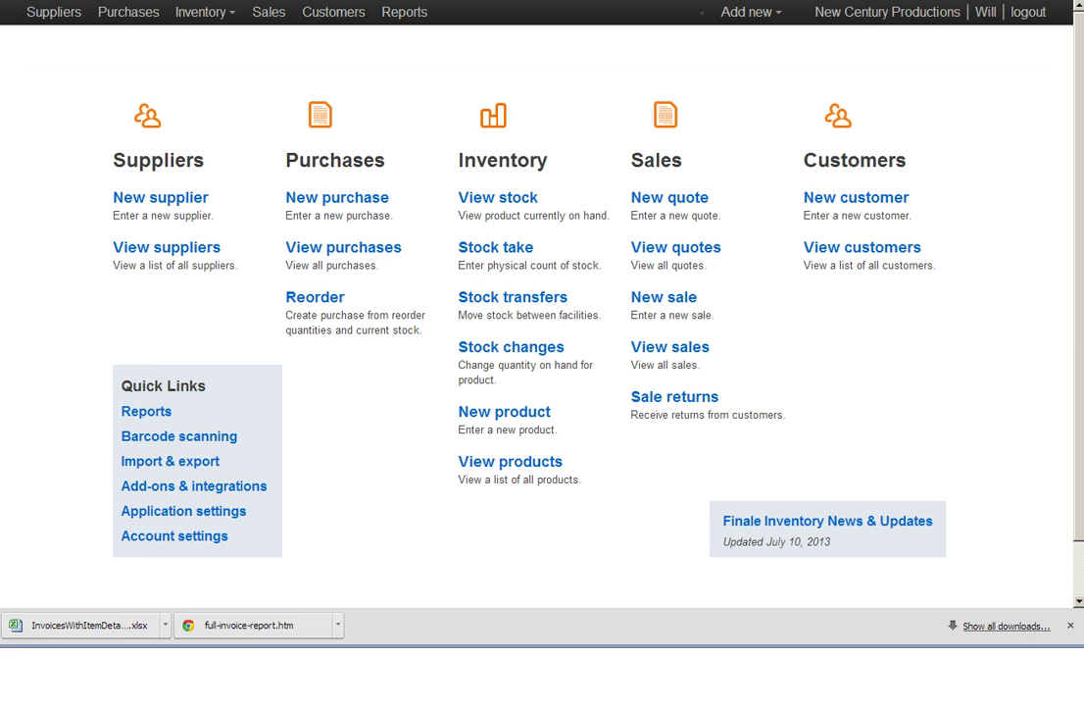
Place the Excel workbook with the required invoice column headings below the browser window, keeping its heading row visible, and return to the browser
drag(0, 294, 765, 268)
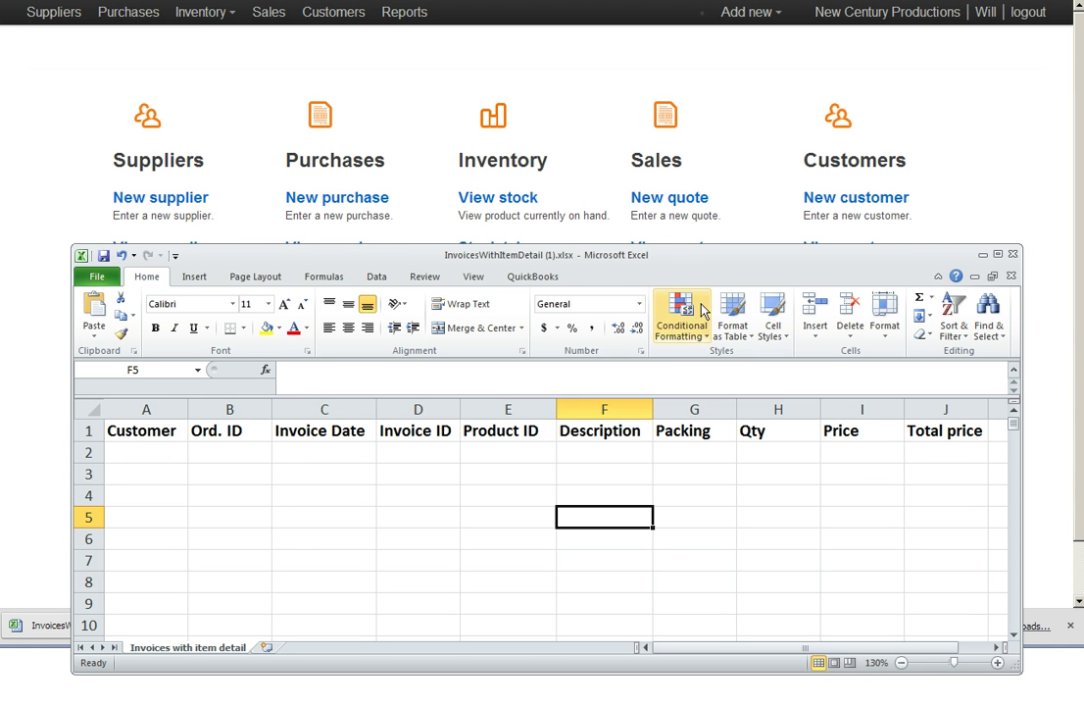
drag(702, 257, 710, 507)
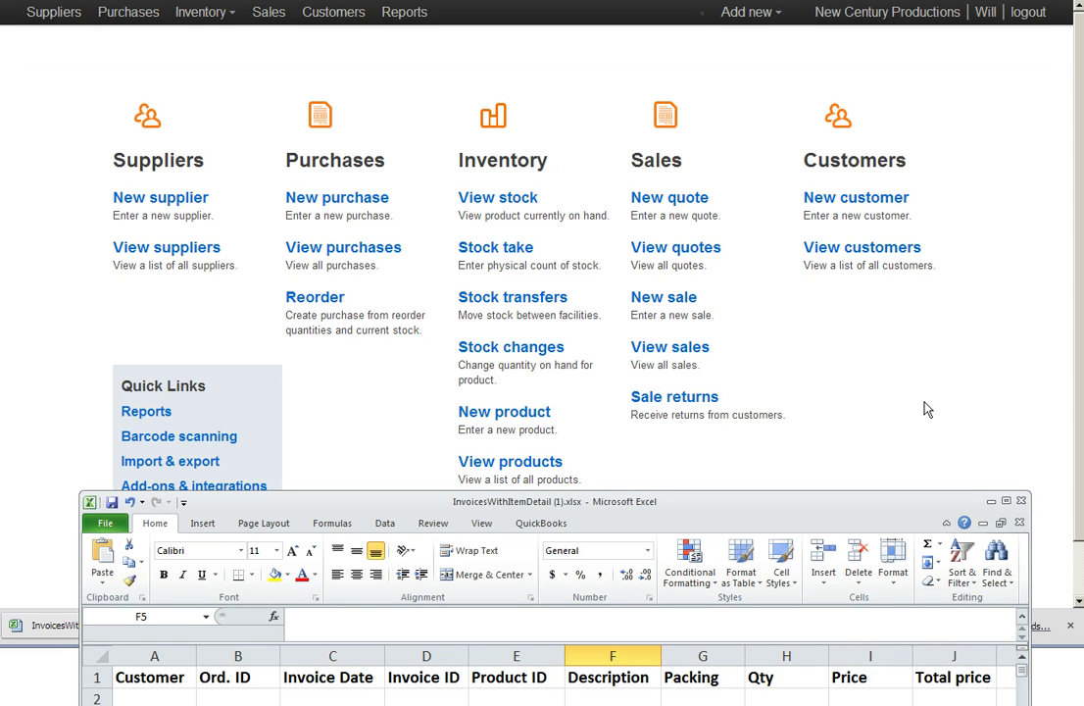
click(927, 409)
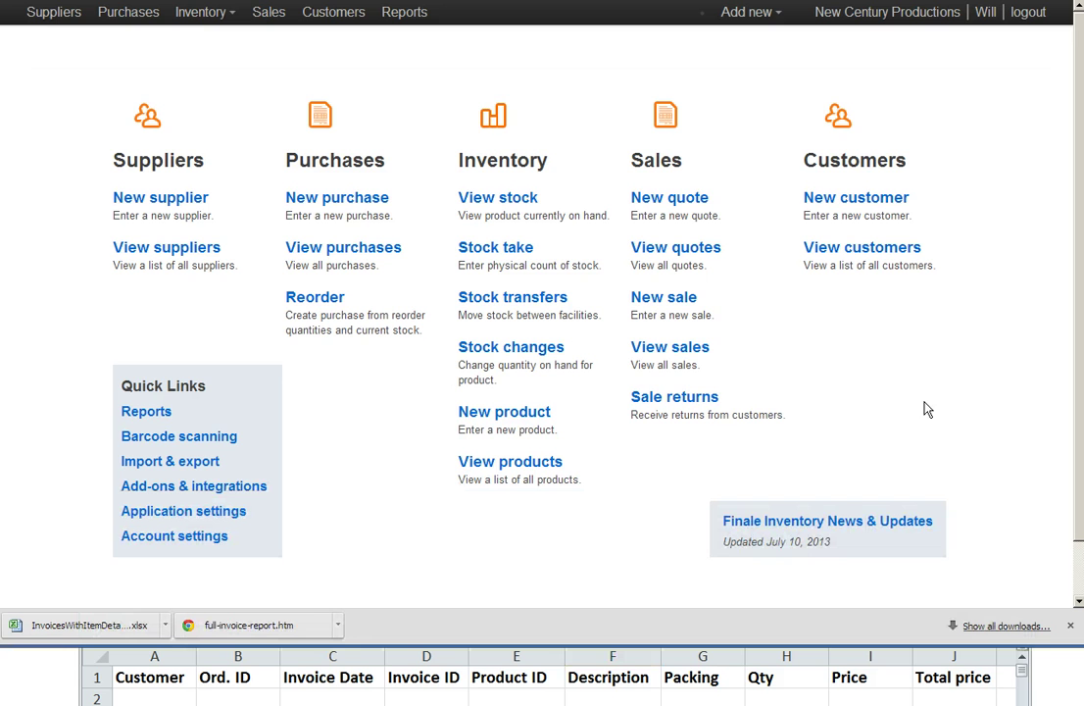
Open the saved sale report "Full invoice report with detail" from the reports area
click(143, 416)
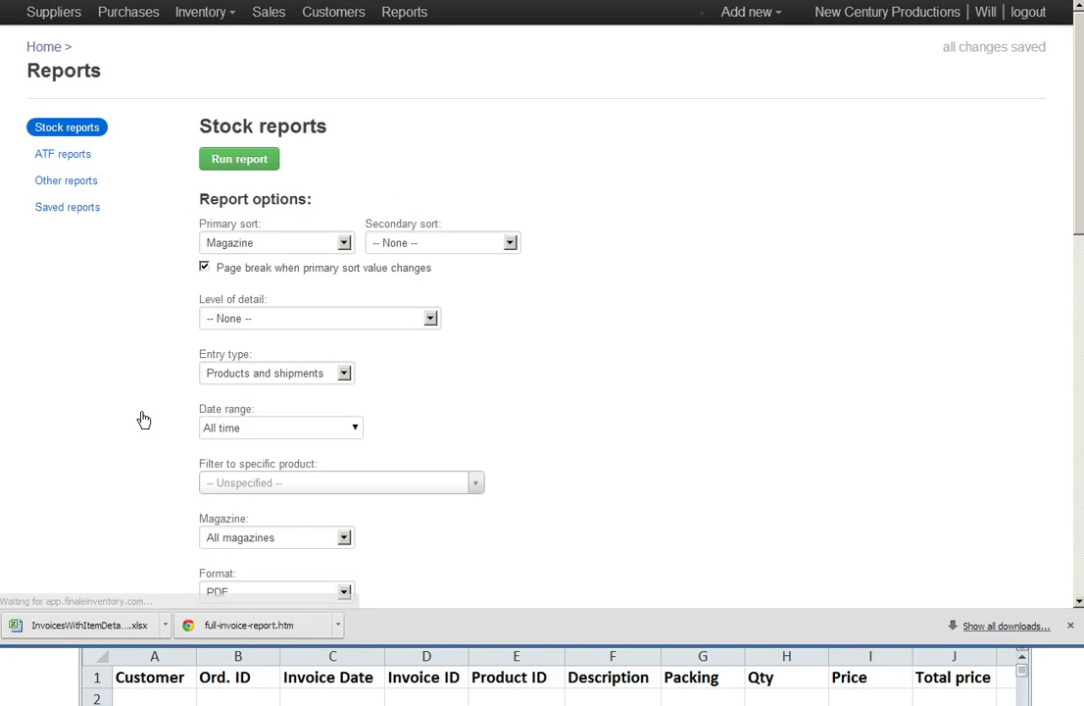
click(84, 209)
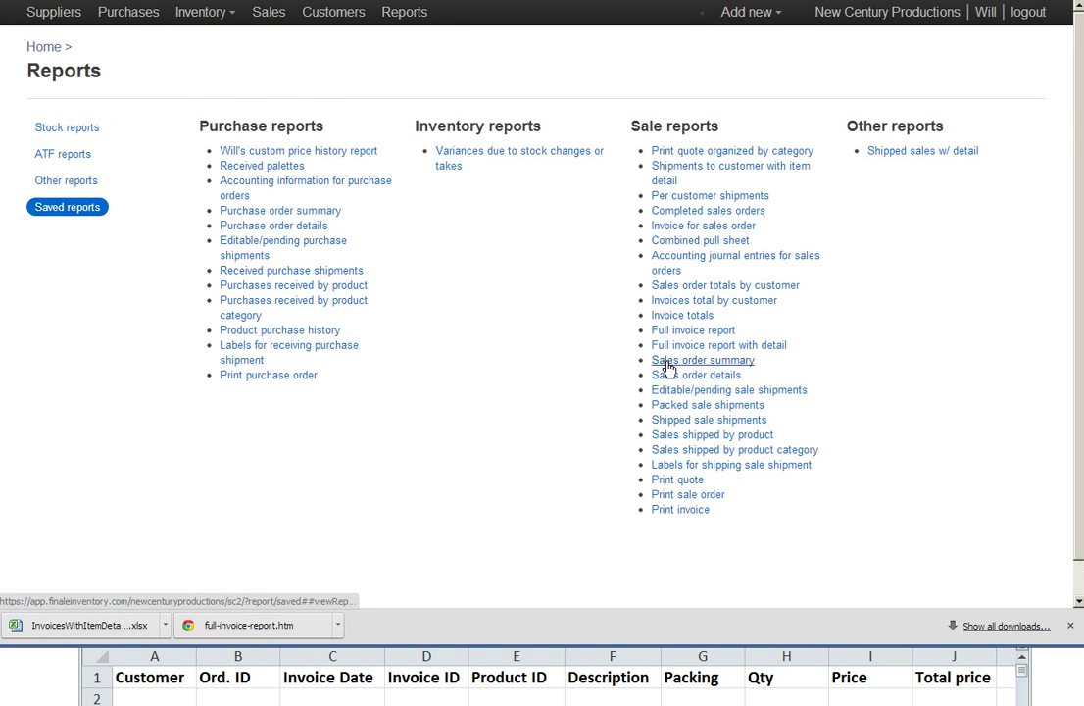
click(675, 346)
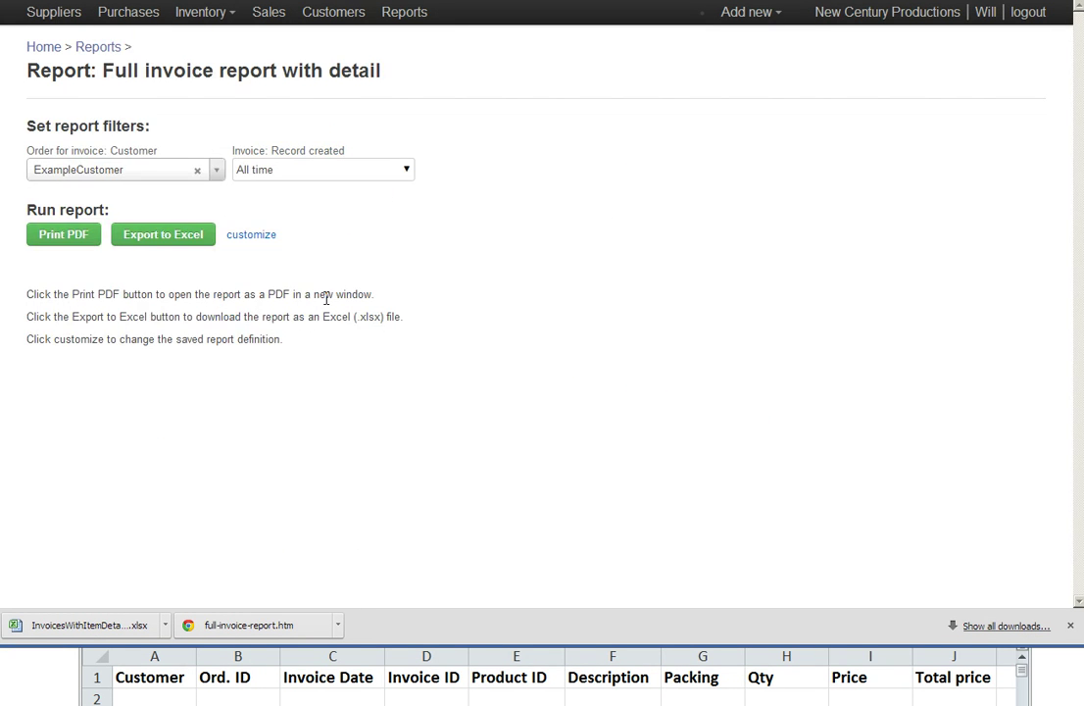
Run the report as a PDF, compare its columns with the spreadsheet headings, and close the PDF
click(75, 240)
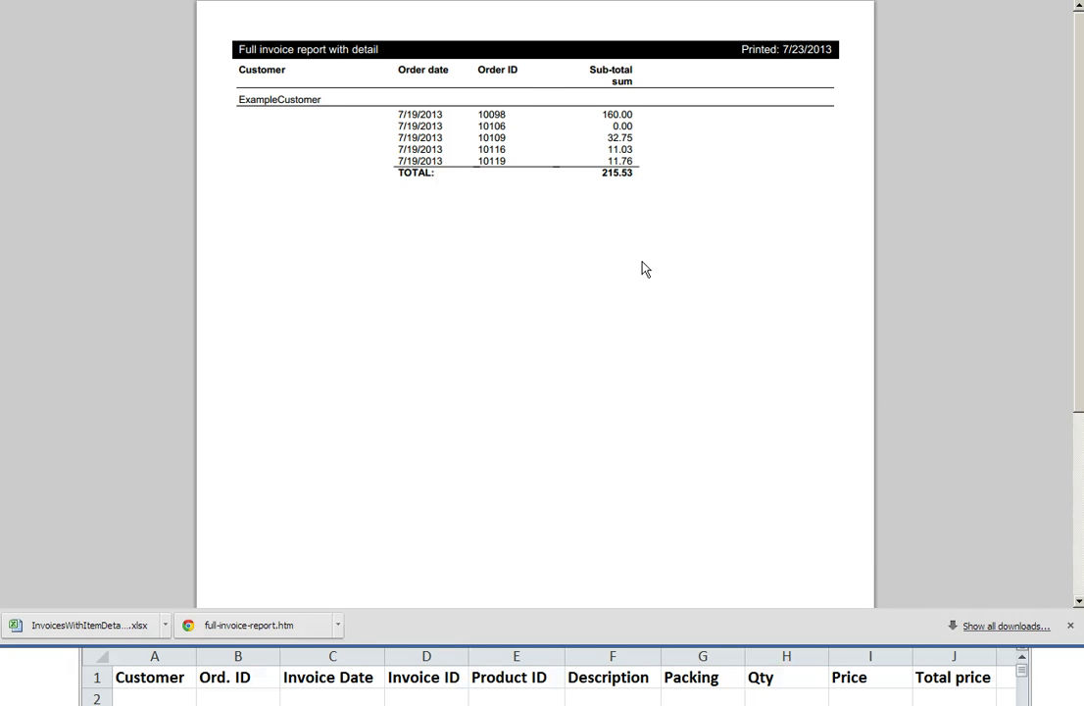
click(197, 693)
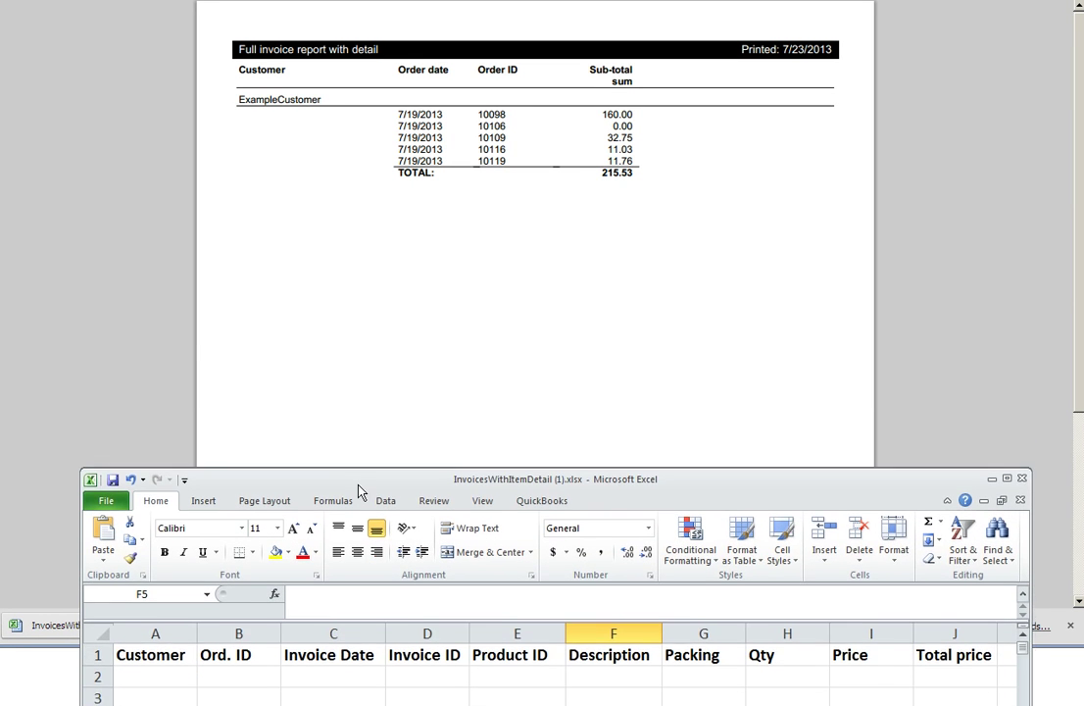
click(160, 374)
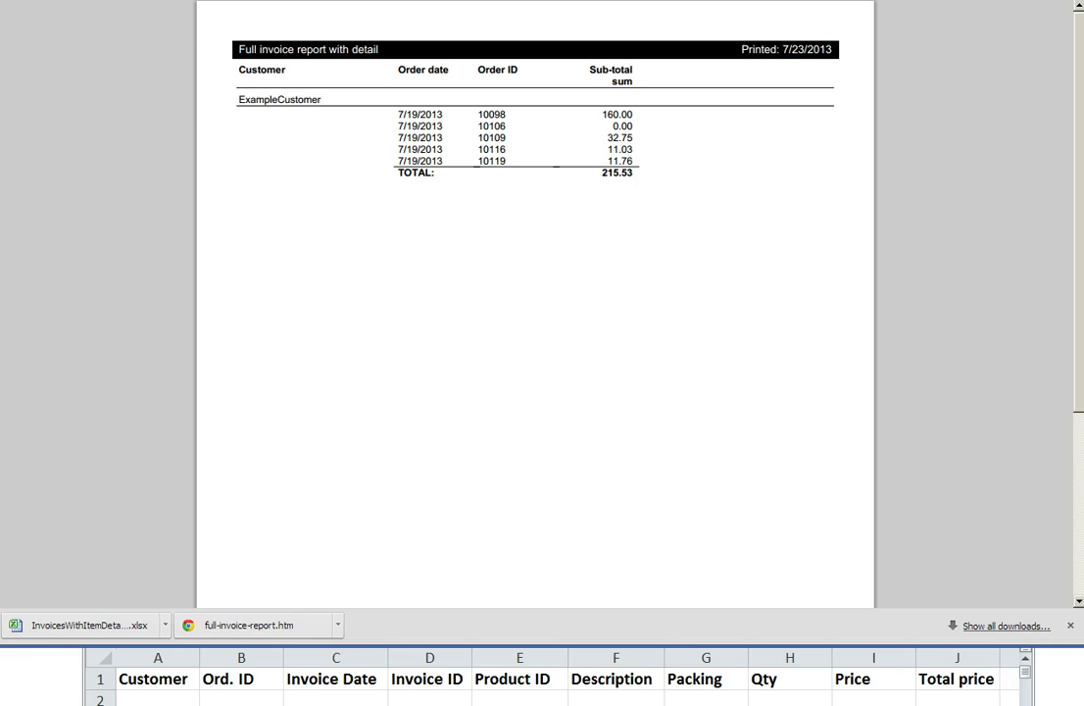
key(ctrl+w)
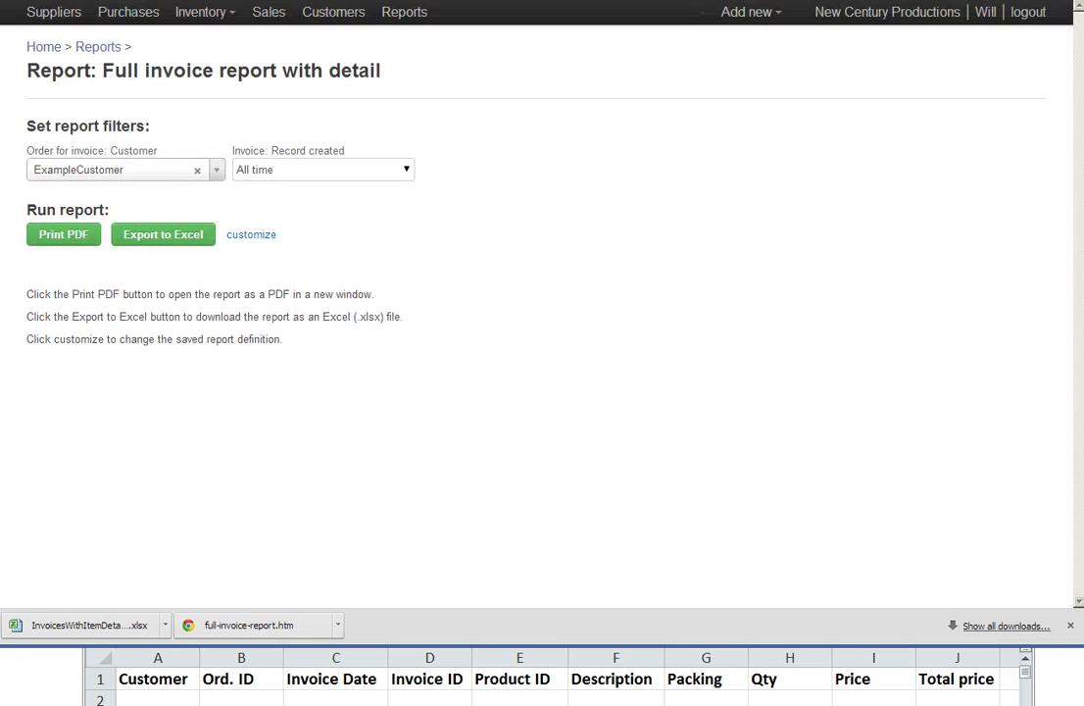
Open the customization of the full invoice report and review its data set, filters and primary columns
click(247, 240)
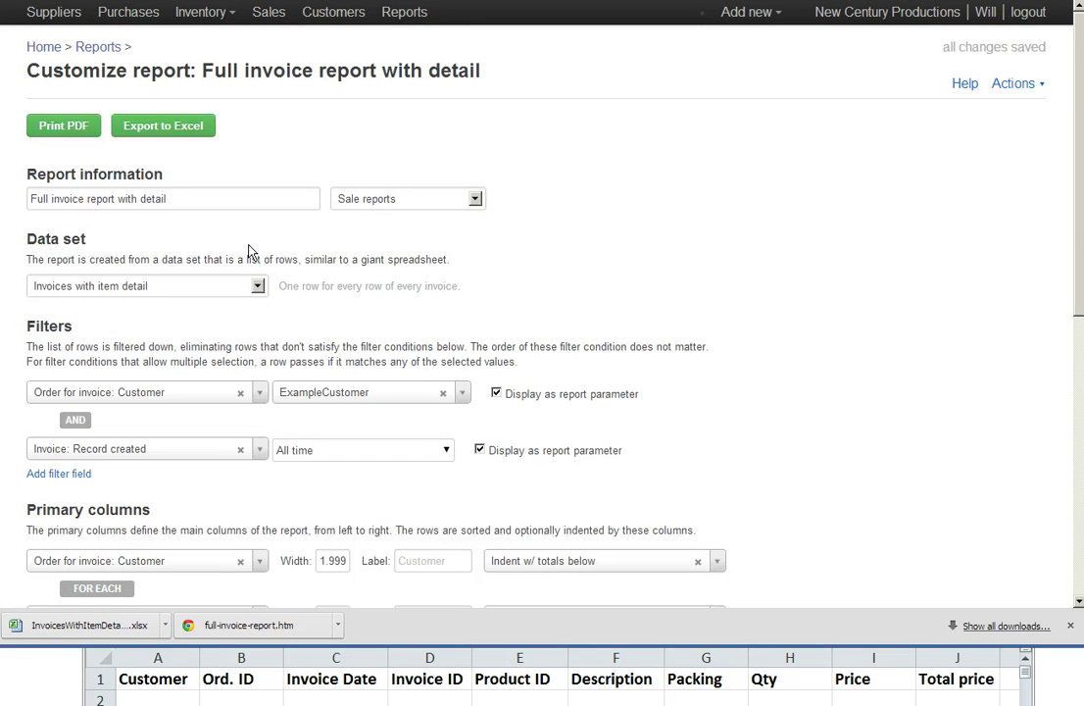
scroll(1081, 269, down, 2)
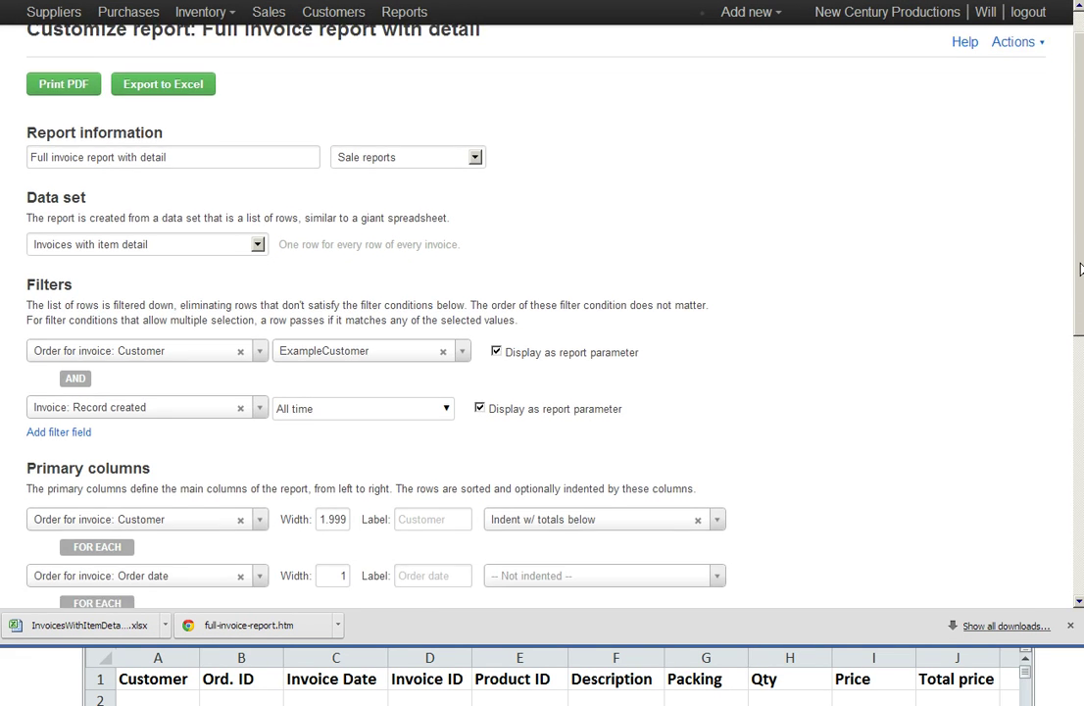
scroll(1081, 269, down, 2)
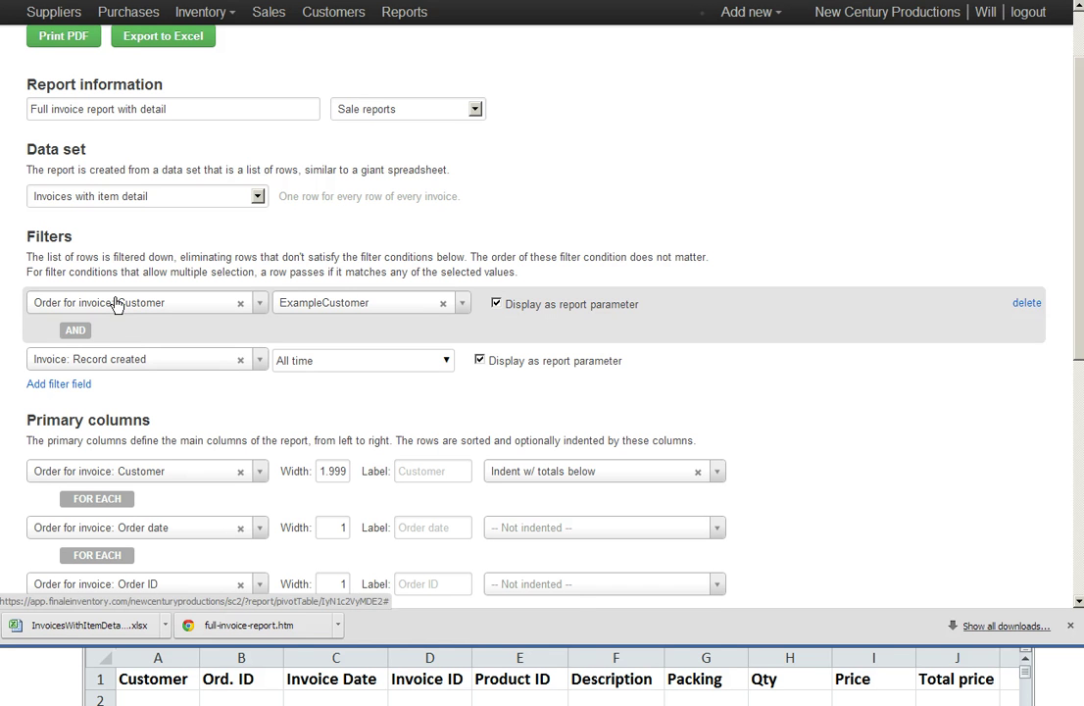
drag(1079, 337, 1078, 338)
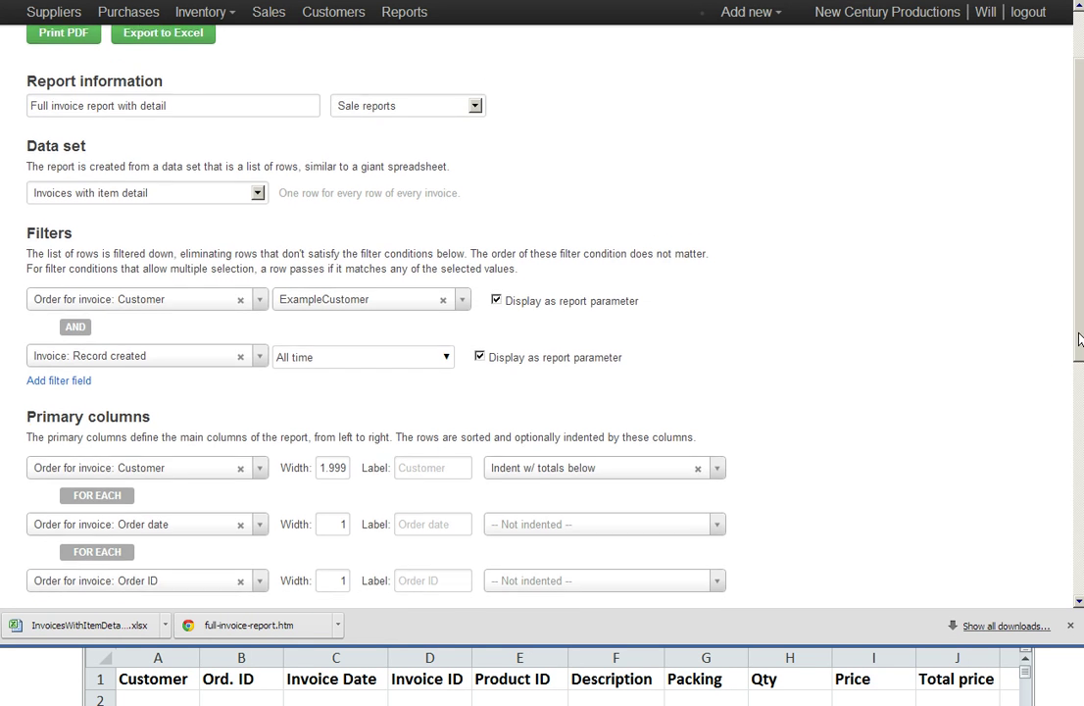
scroll(1078, 338, down, 3)
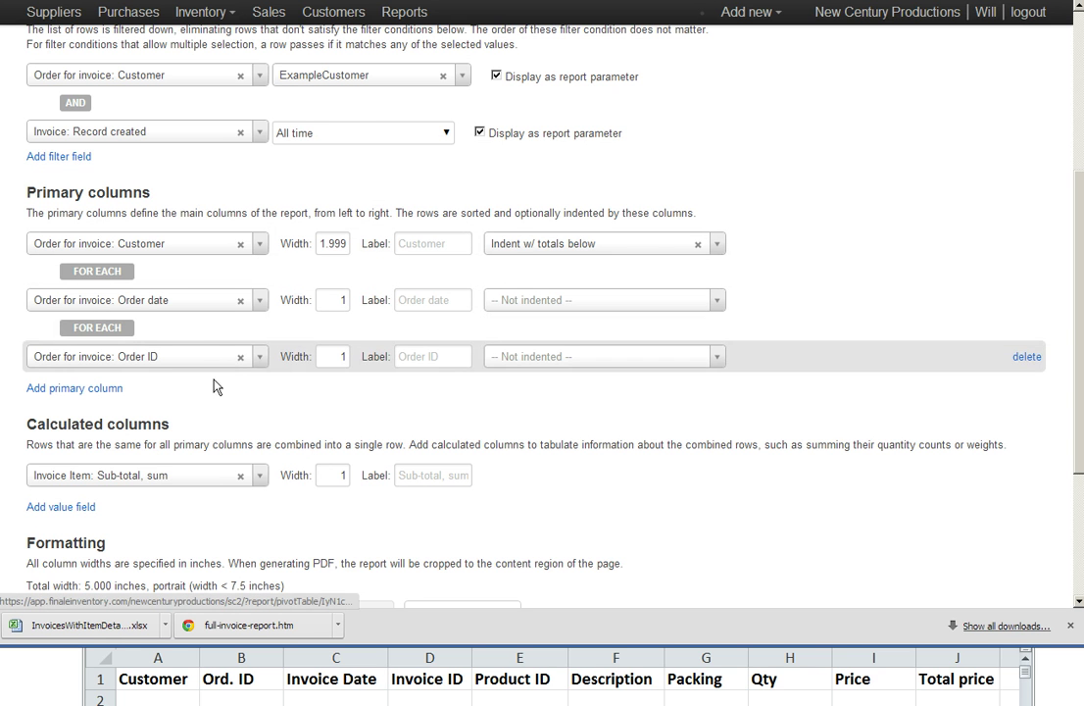
Check the primary columns against the spreadsheet headings and delete the "Order for invoice: Order date" column
click(154, 689)
drag(235, 503, 235, 468)
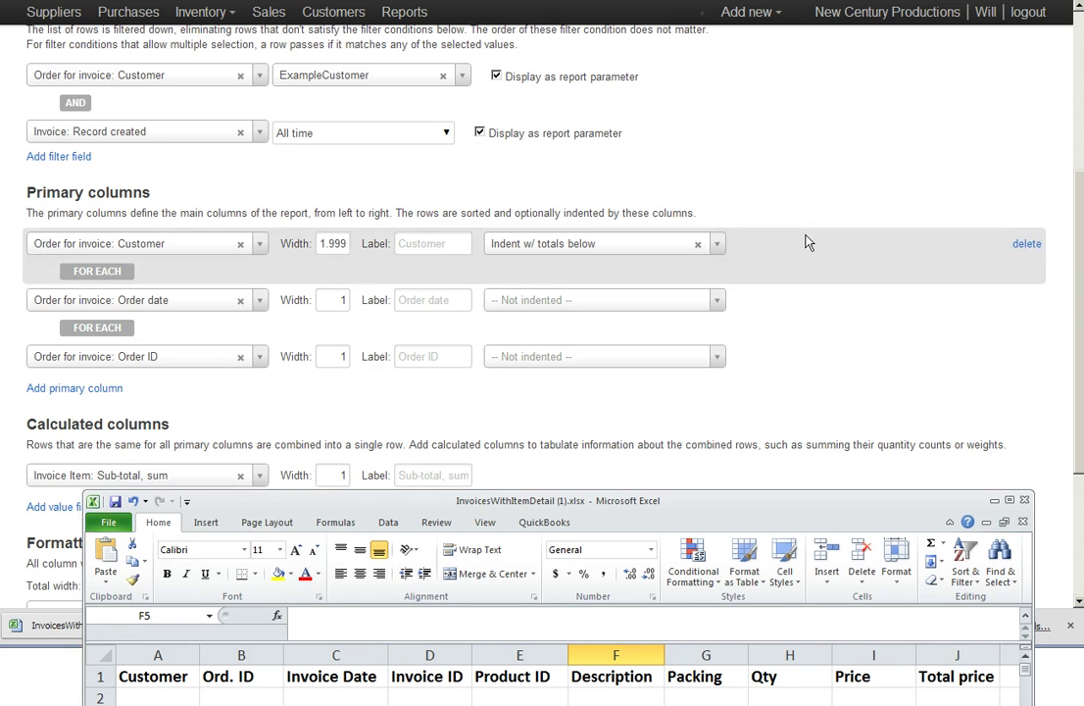
click(931, 169)
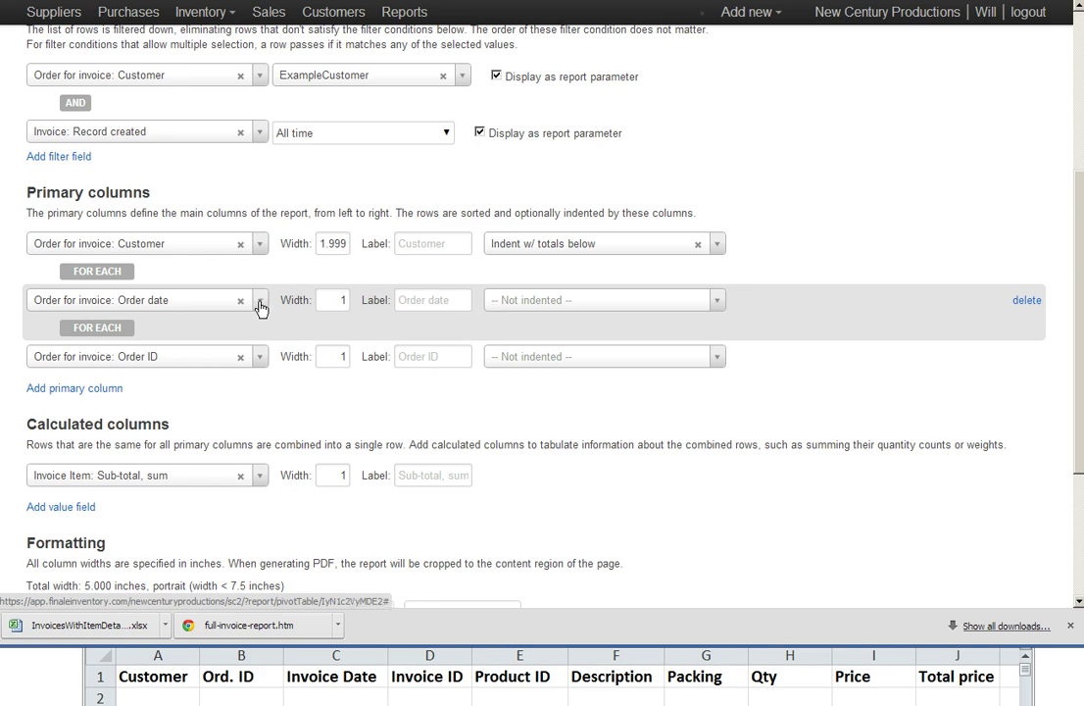
click(1026, 301)
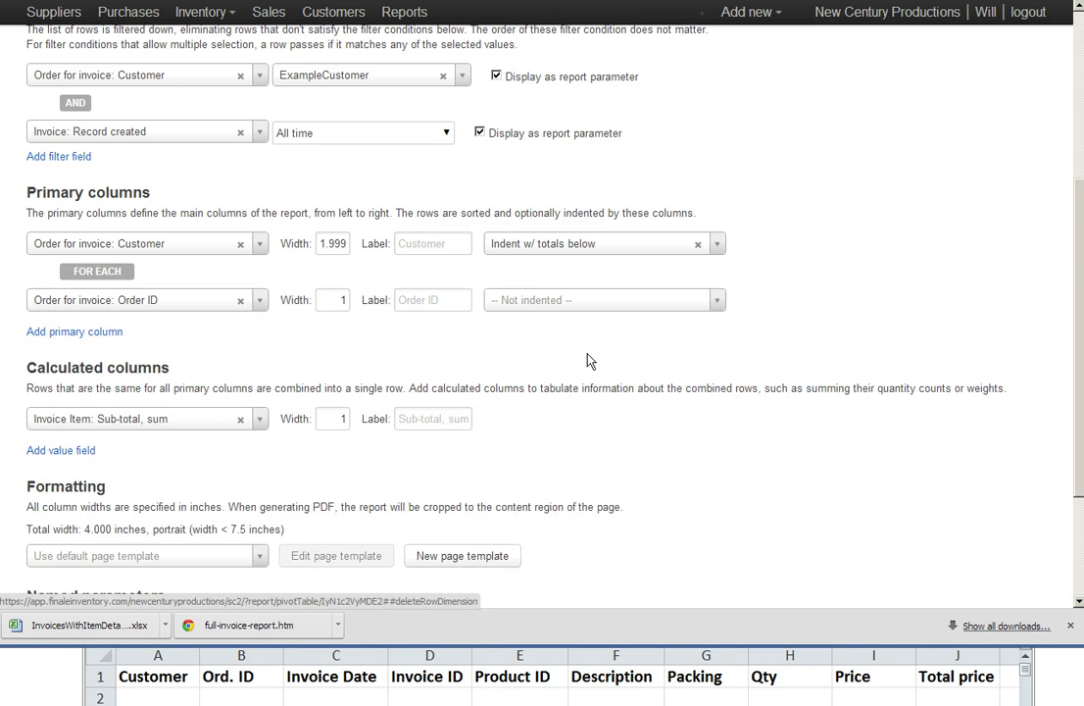
Add a primary column for "Invoice: Record created" and label it "Inv Date"
click(98, 335)
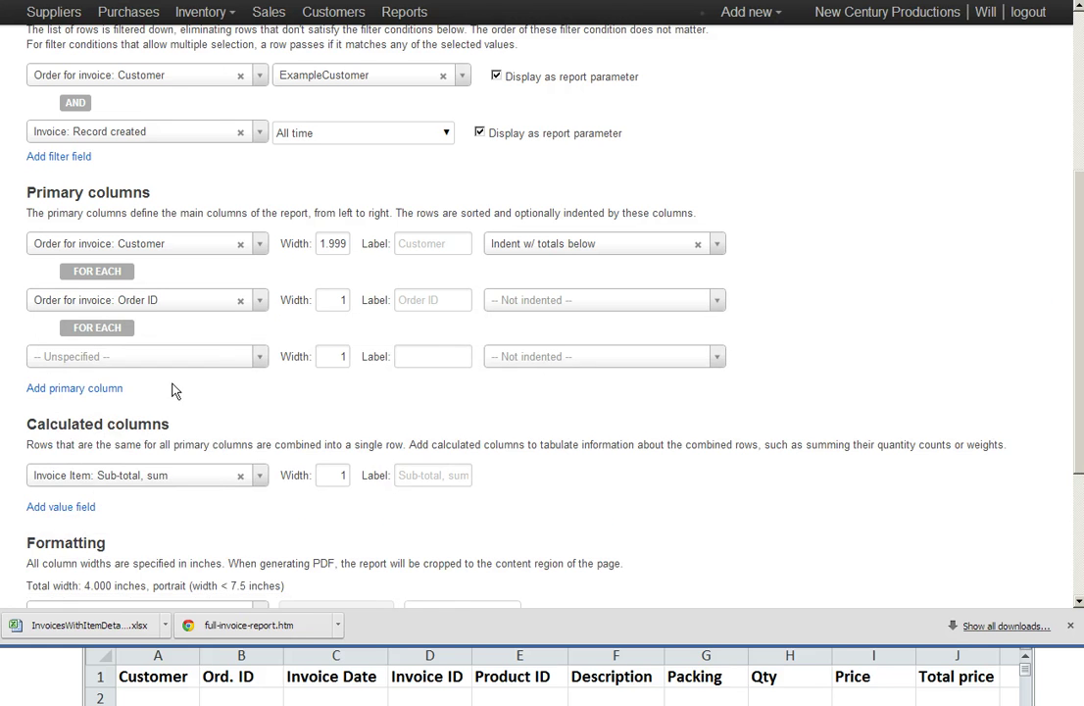
click(263, 356)
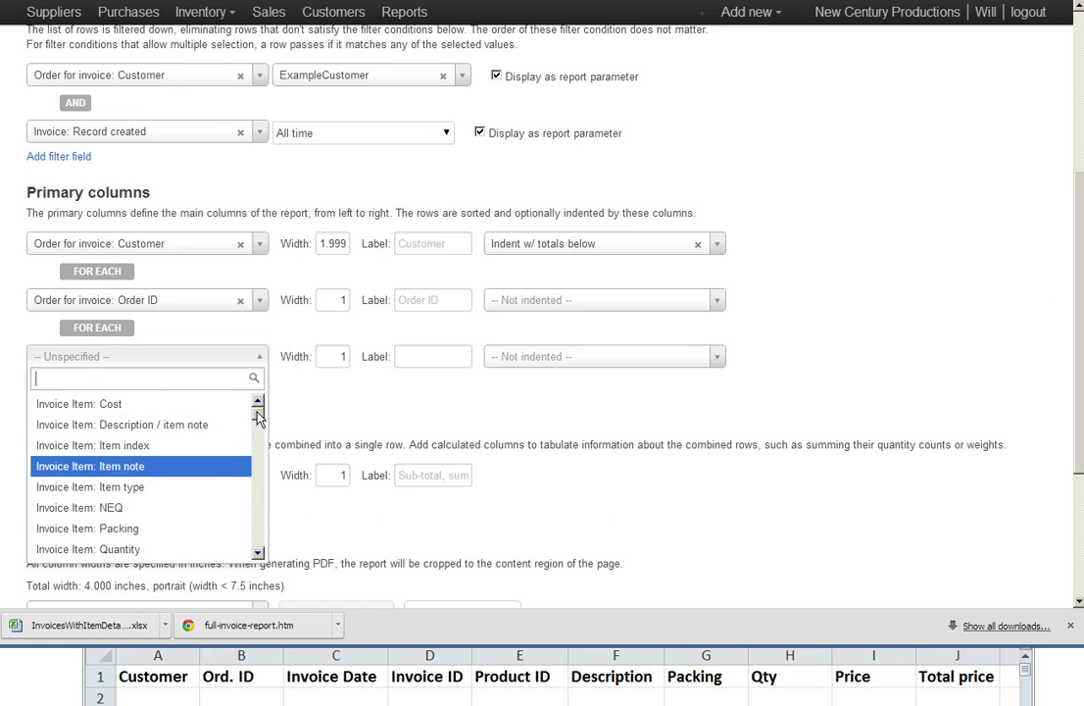
drag(258, 412, 257, 430)
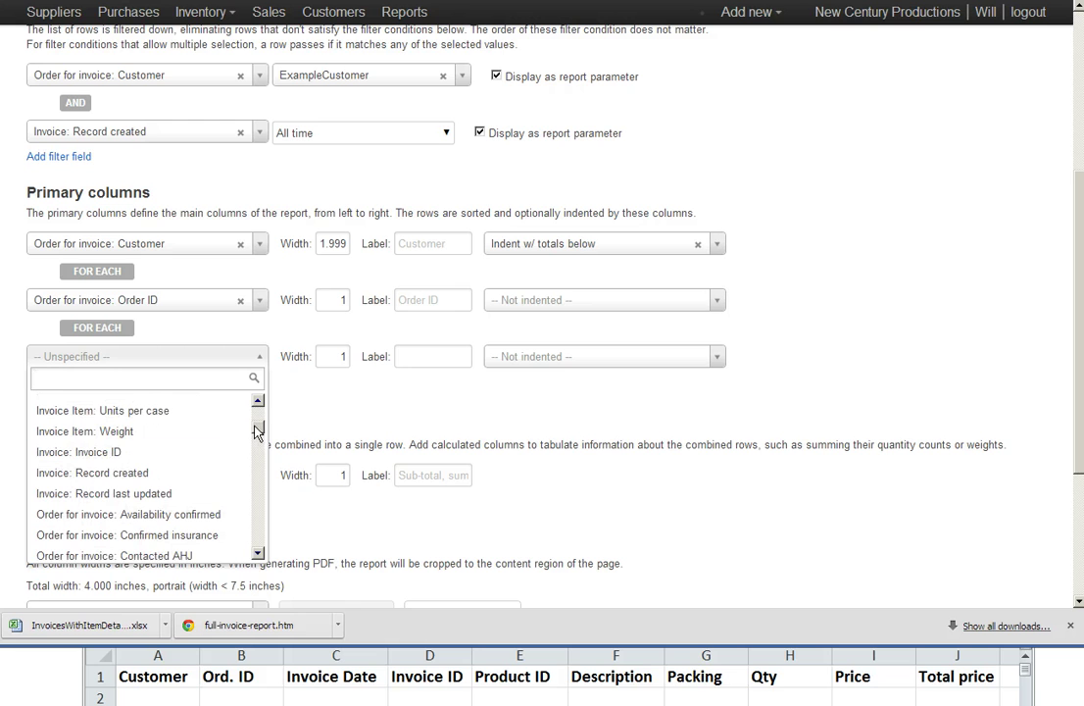
click(213, 473)
click(412, 357)
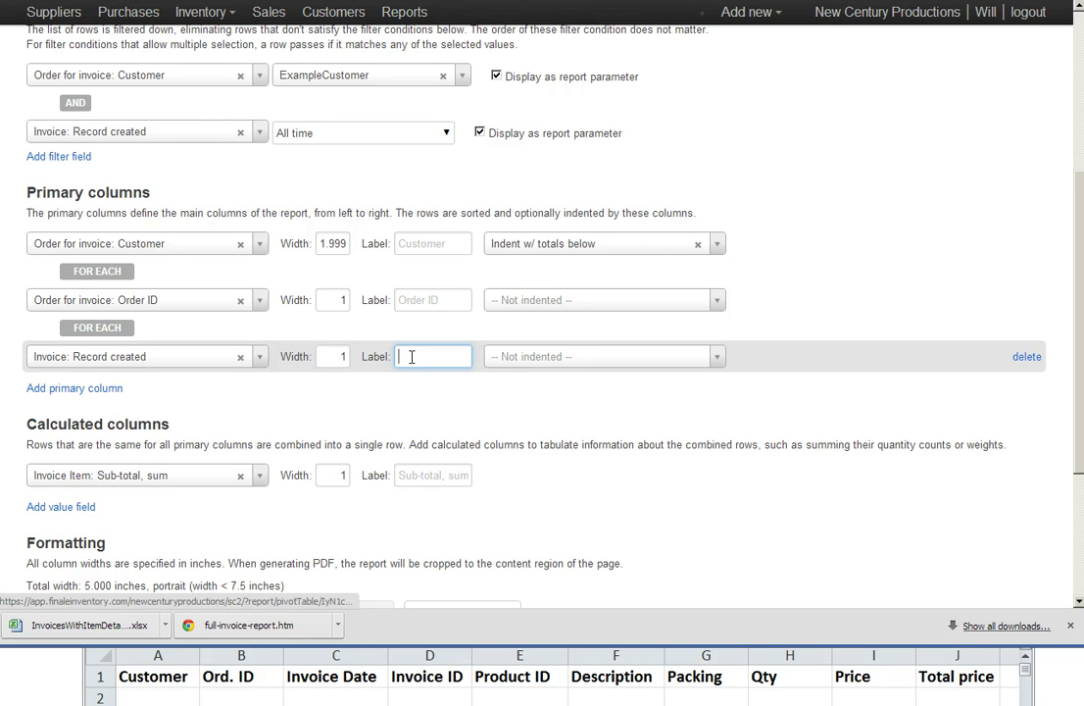
text(Inv Date)
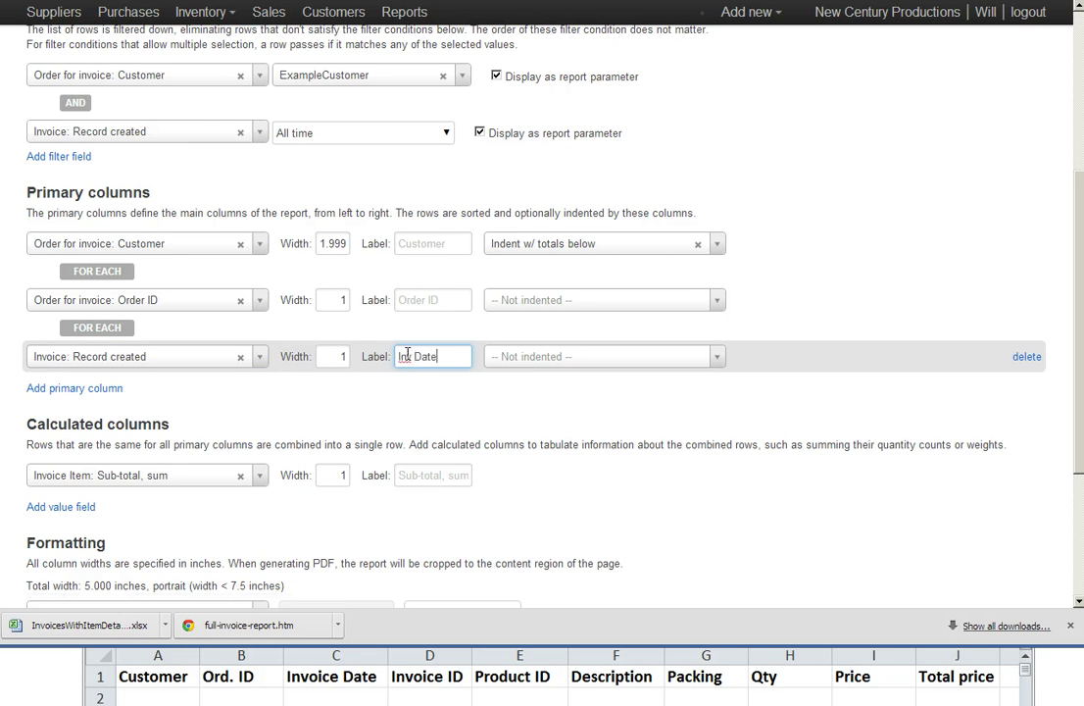
Add a primary column for "Invoice: Invoice ID" after the invoice date column
click(34, 392)
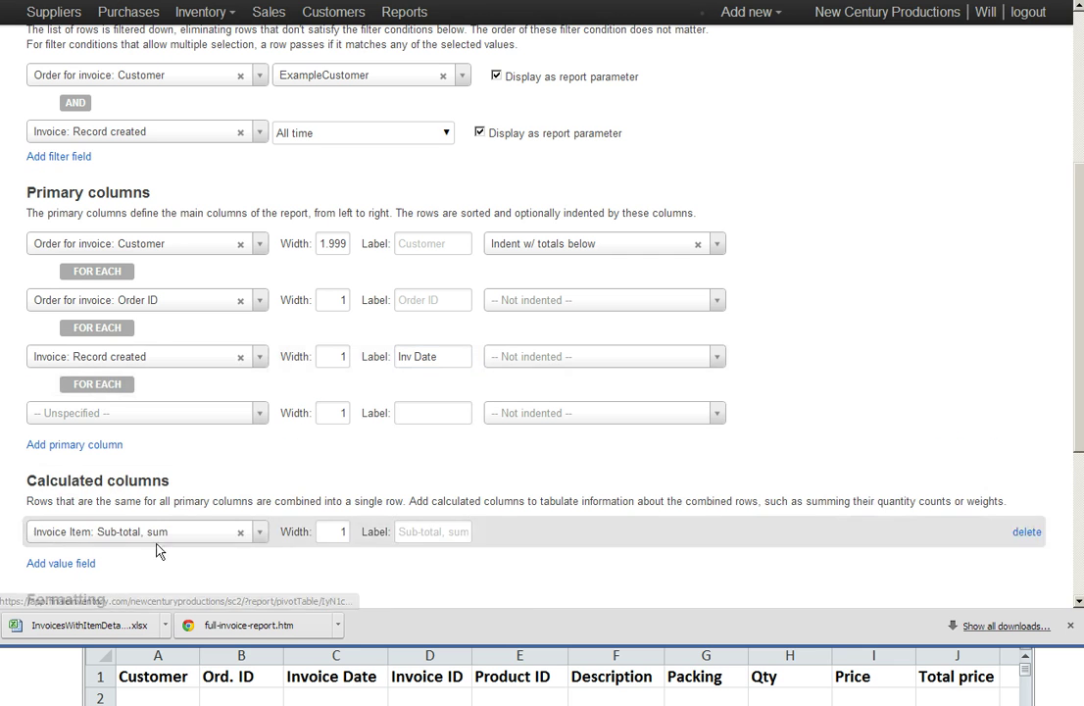
click(257, 412)
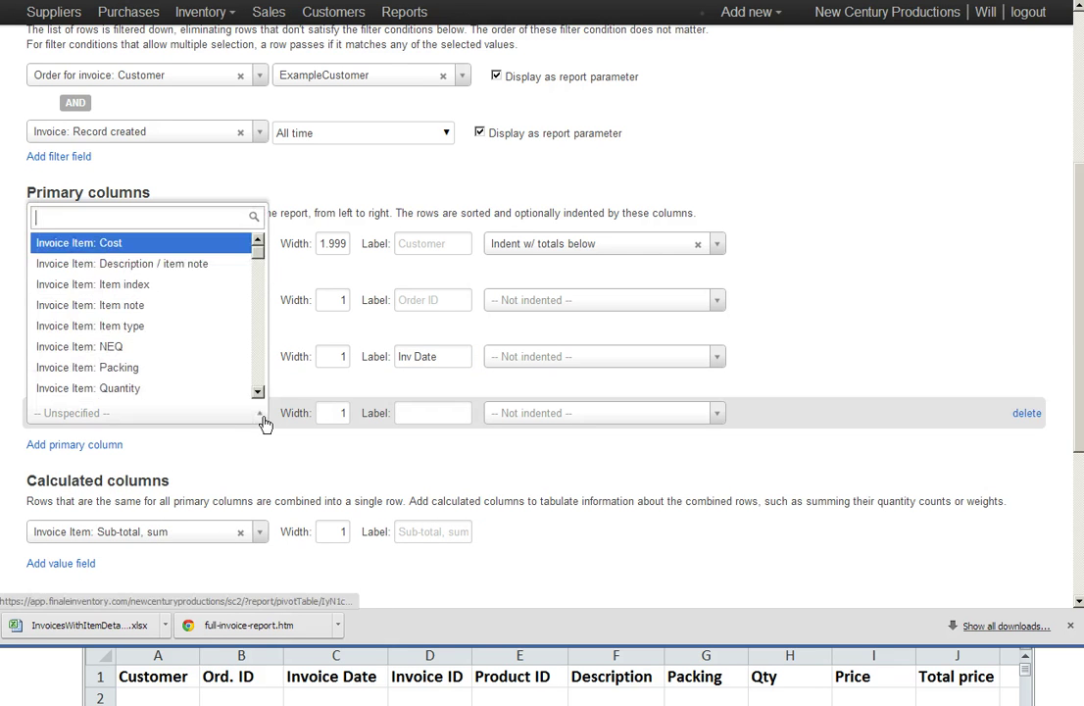
click(257, 265)
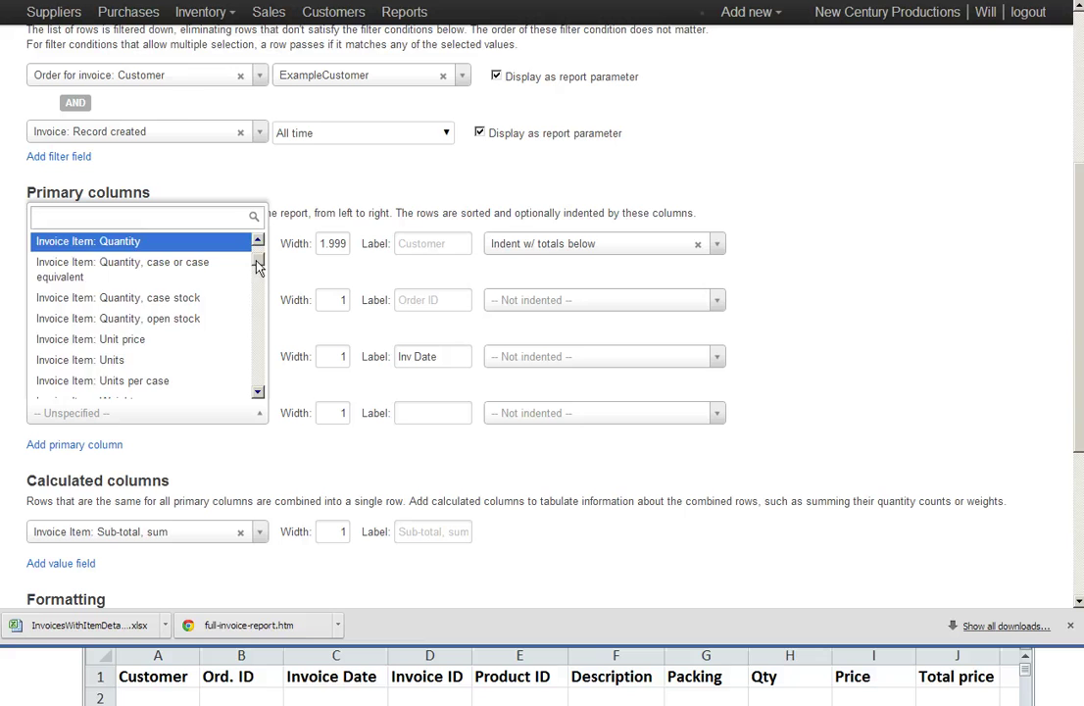
click(258, 272)
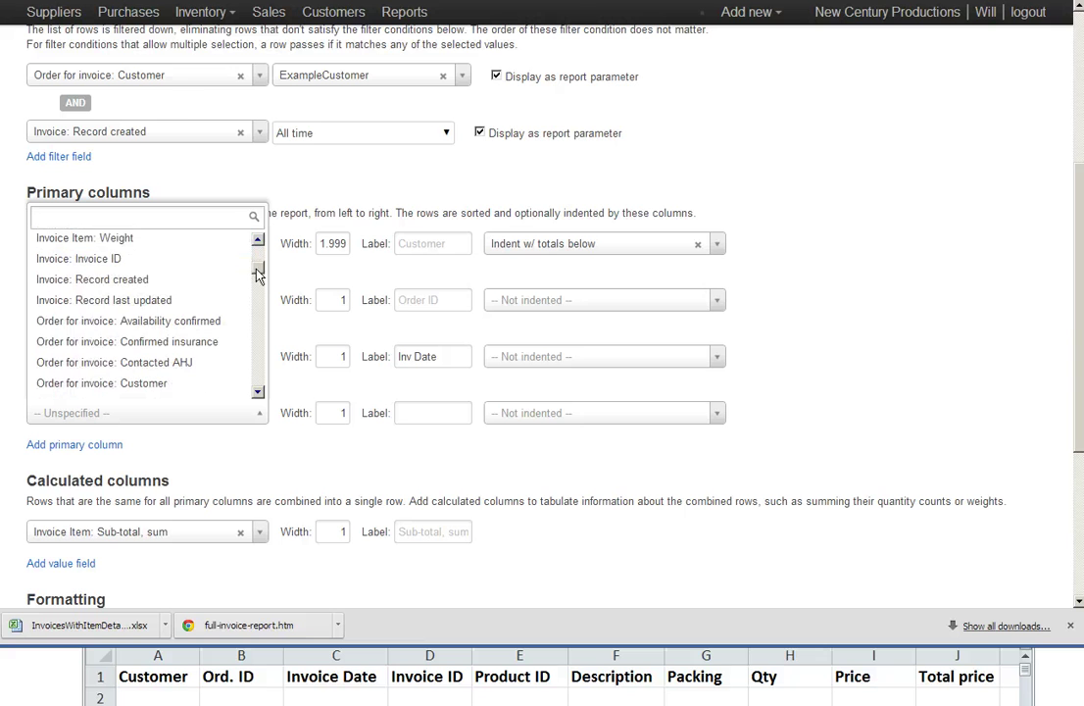
click(196, 260)
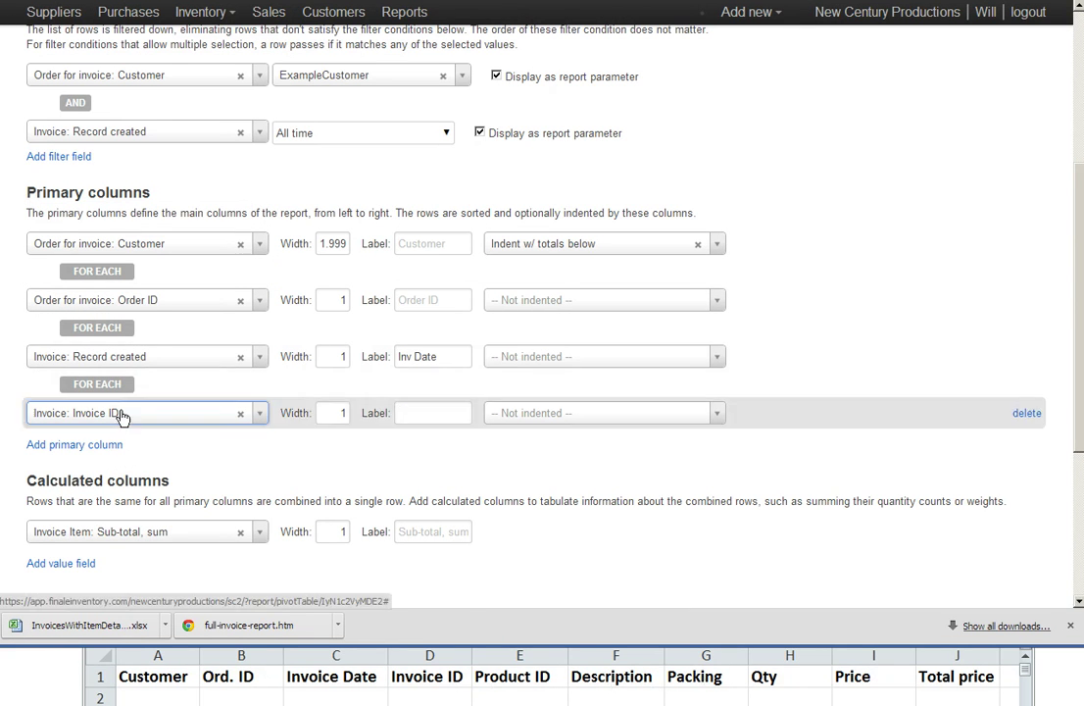
Add a primary column for "Invoice Item: Item index" after the invoice ID column
click(93, 445)
click(235, 471)
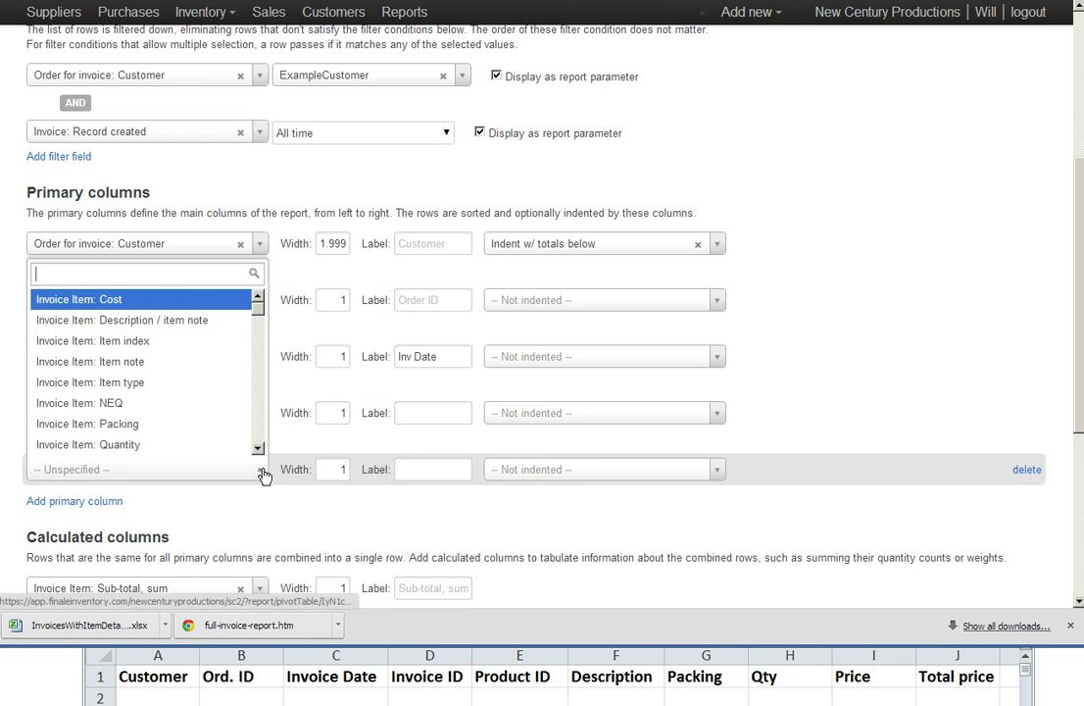
click(211, 341)
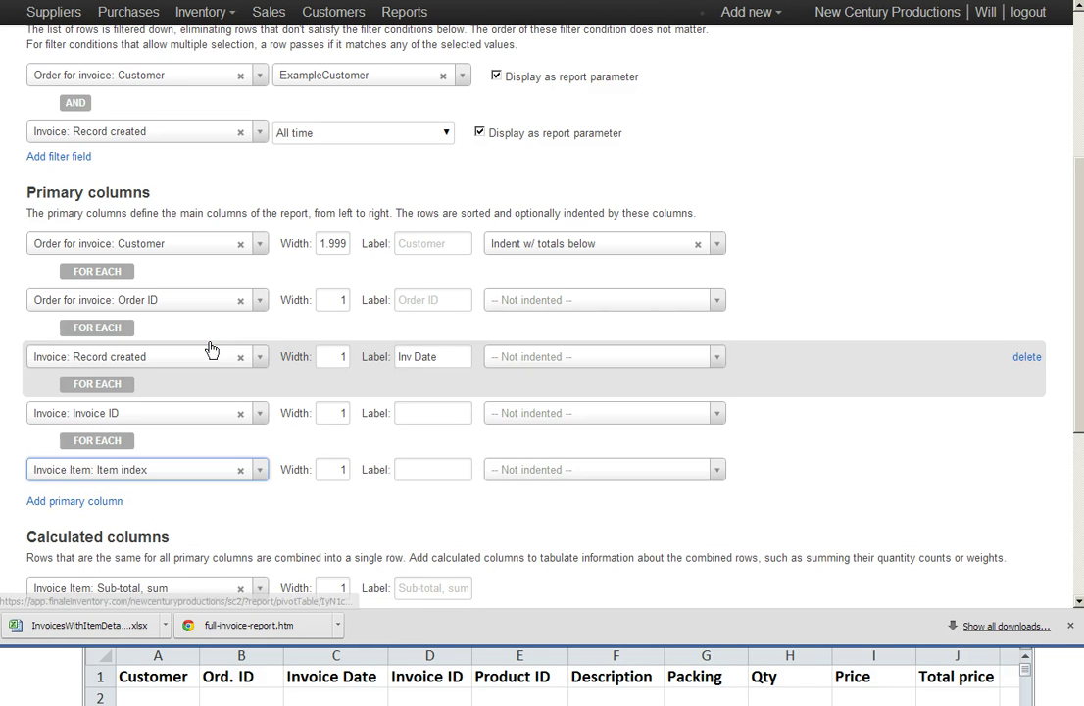
Add a primary column for "Product: Product ID" after the item index column
click(99, 506)
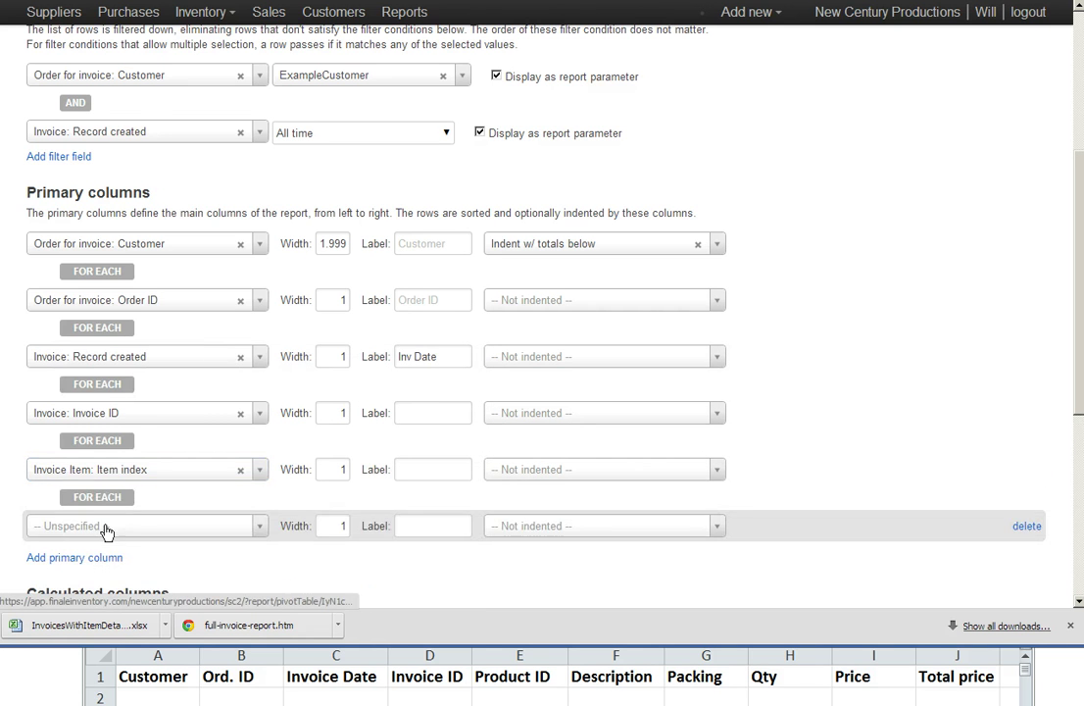
click(104, 525)
scroll(260, 393, down, 8)
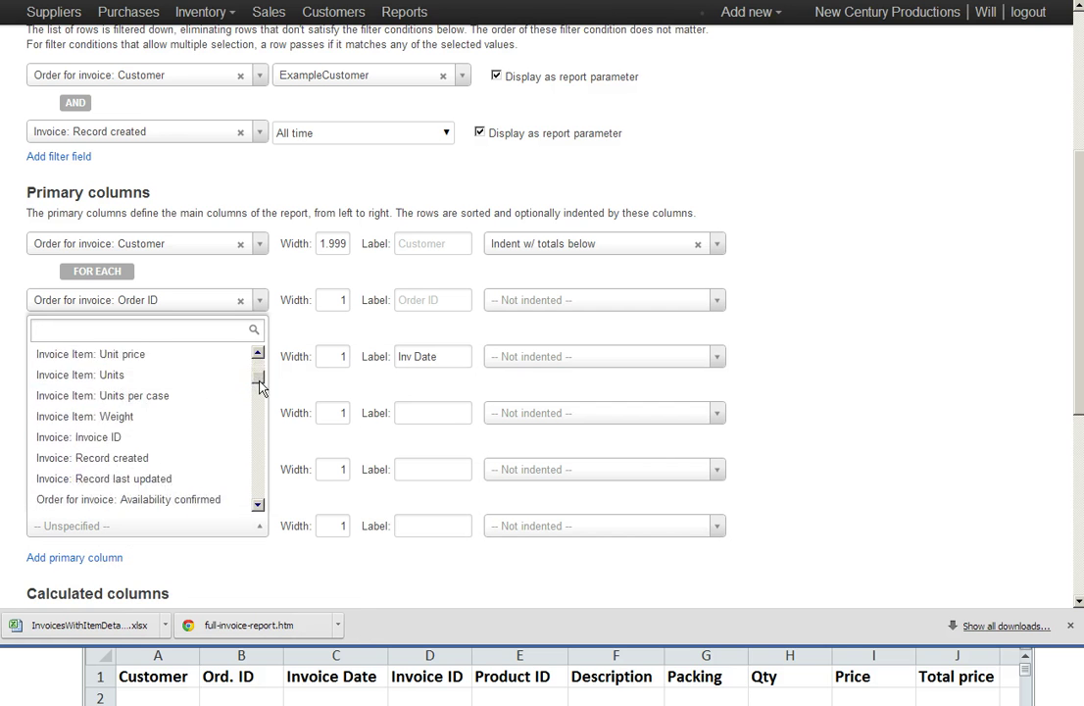
drag(261, 397, 266, 452)
click(163, 478)
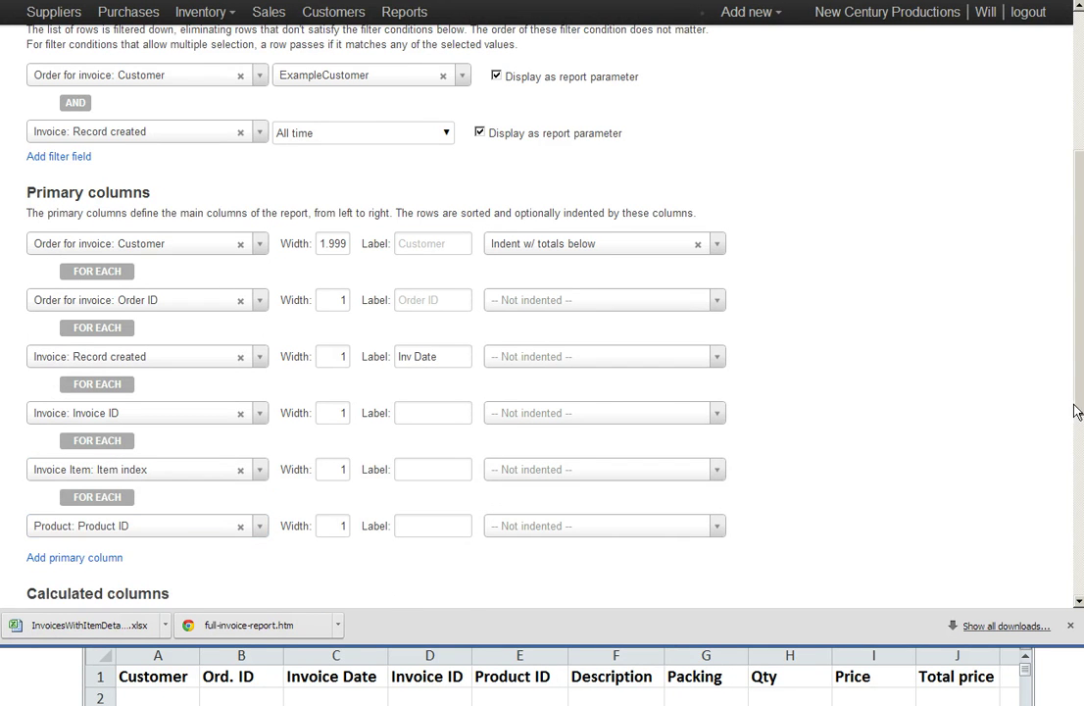
Add a primary column for "Product: Description" after the product ID column
scroll(1076, 408, down, 3)
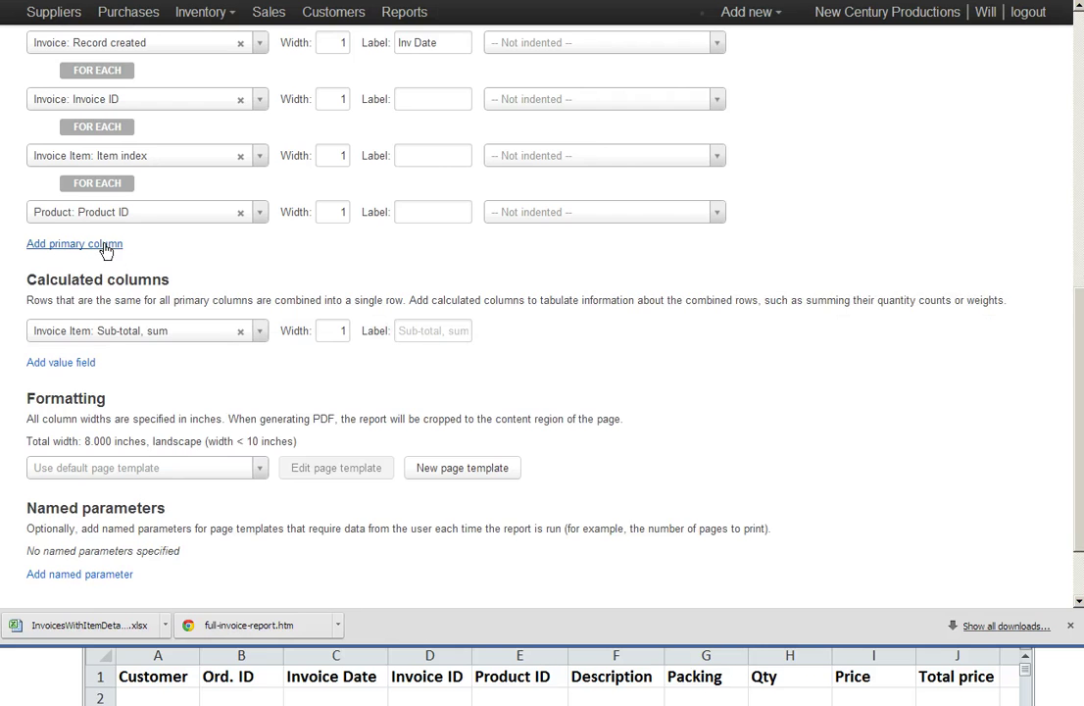
click(110, 247)
click(145, 494)
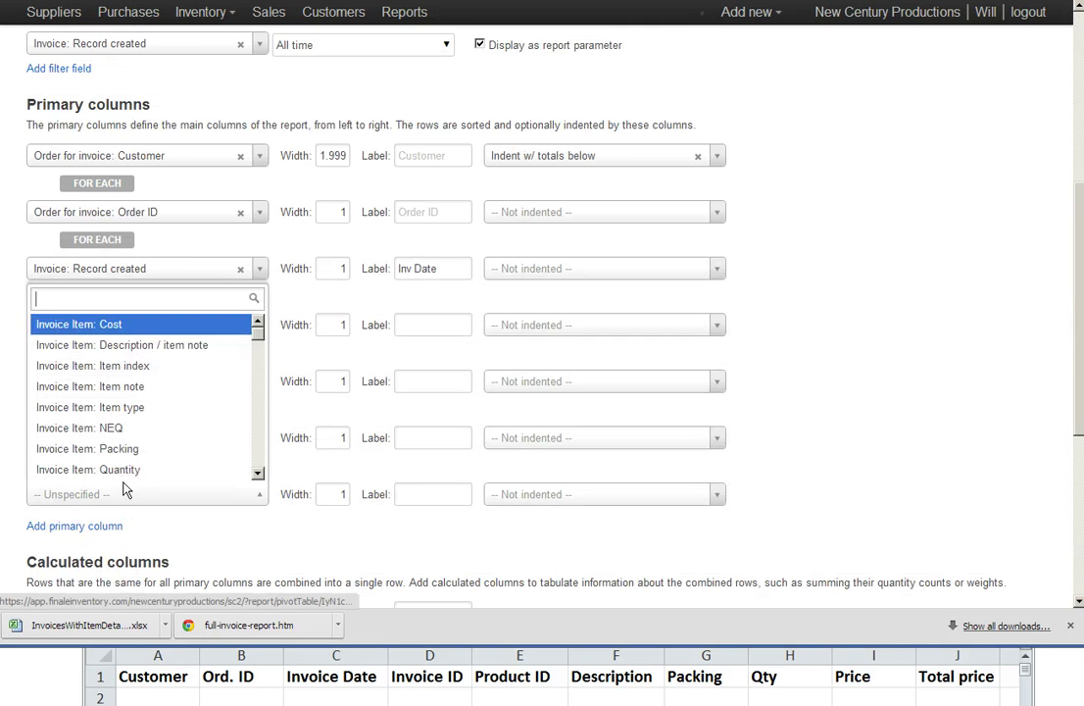
drag(257, 340, 257, 387)
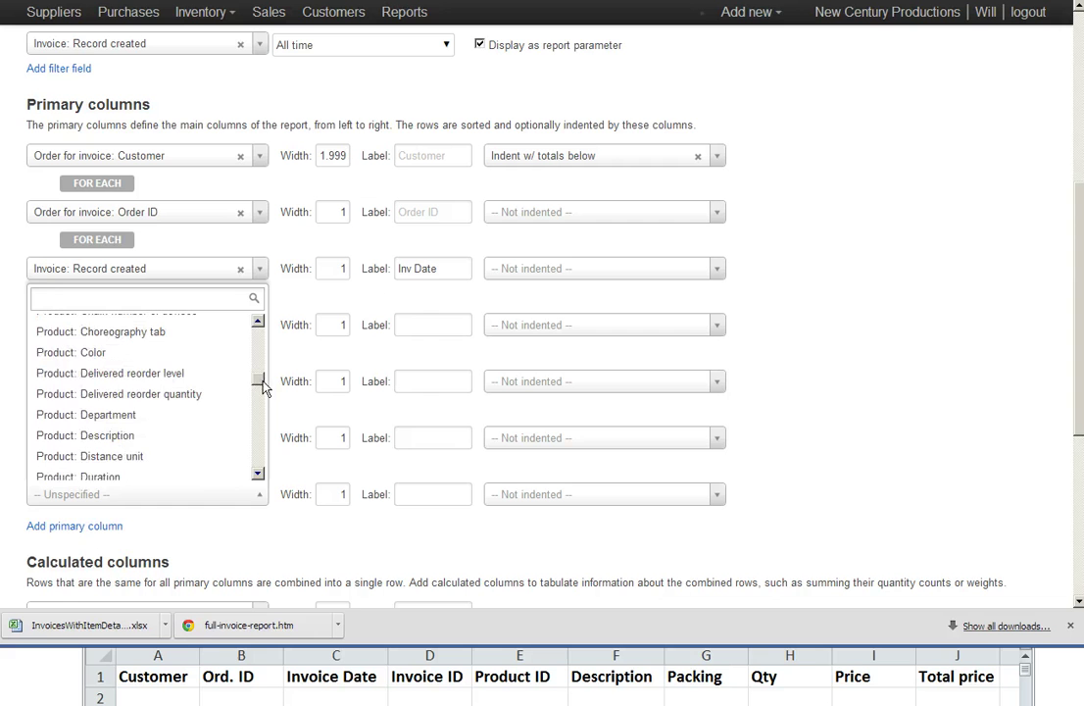
click(162, 436)
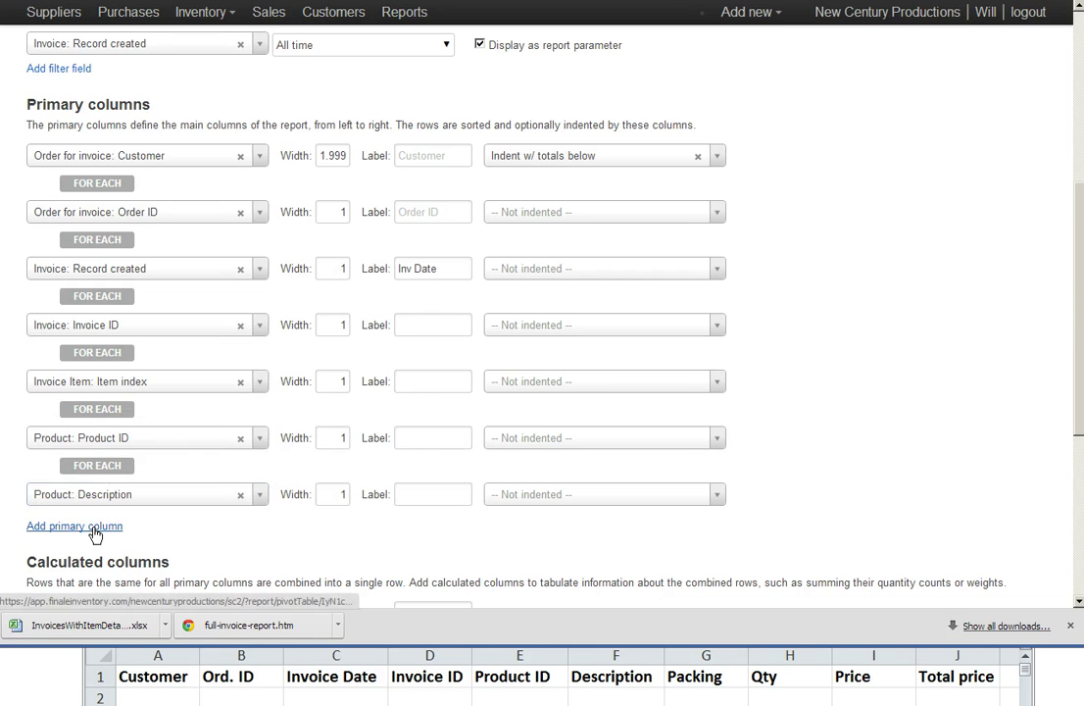
Add a primary column for "Invoice Item: Packing" after the description column
click(95, 526)
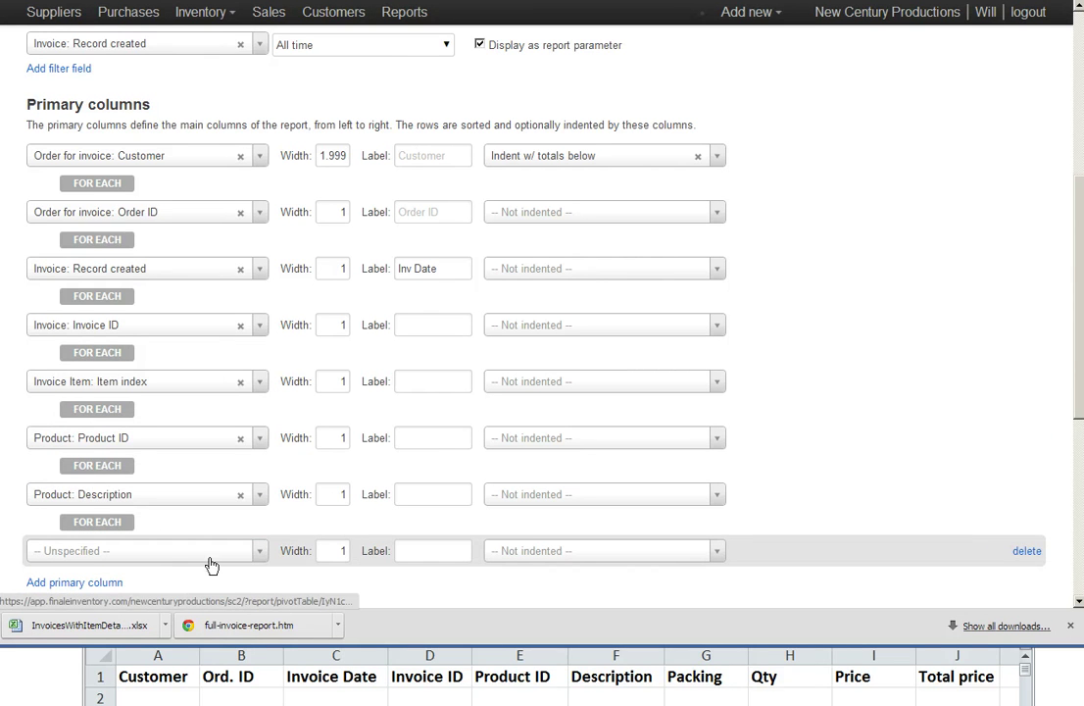
click(258, 553)
click(220, 506)
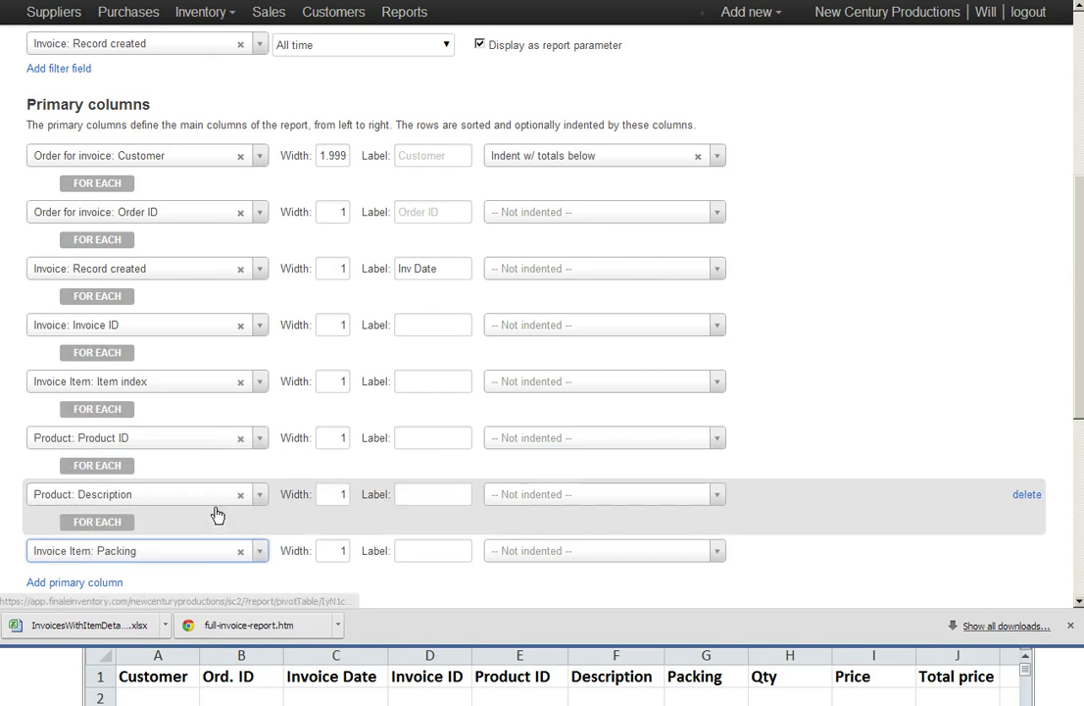
Add a primary column for "Invoice Item: Quantity" after the packing column
scroll(1073, 472, down, 3)
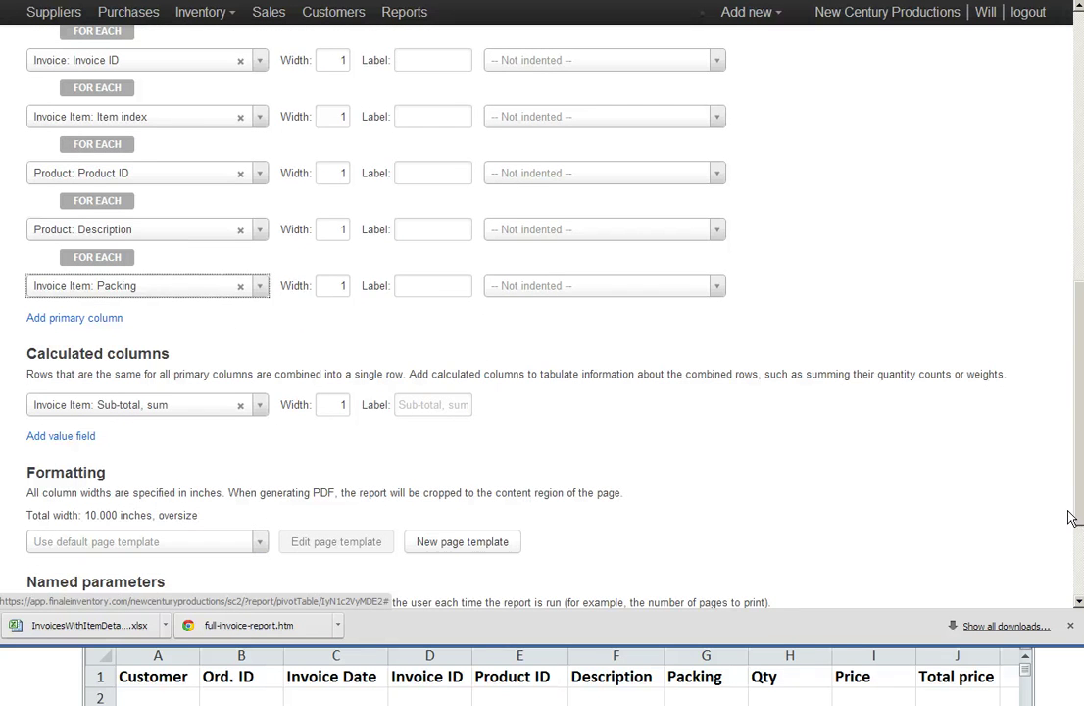
click(103, 319)
scroll(263, 459, up, 3)
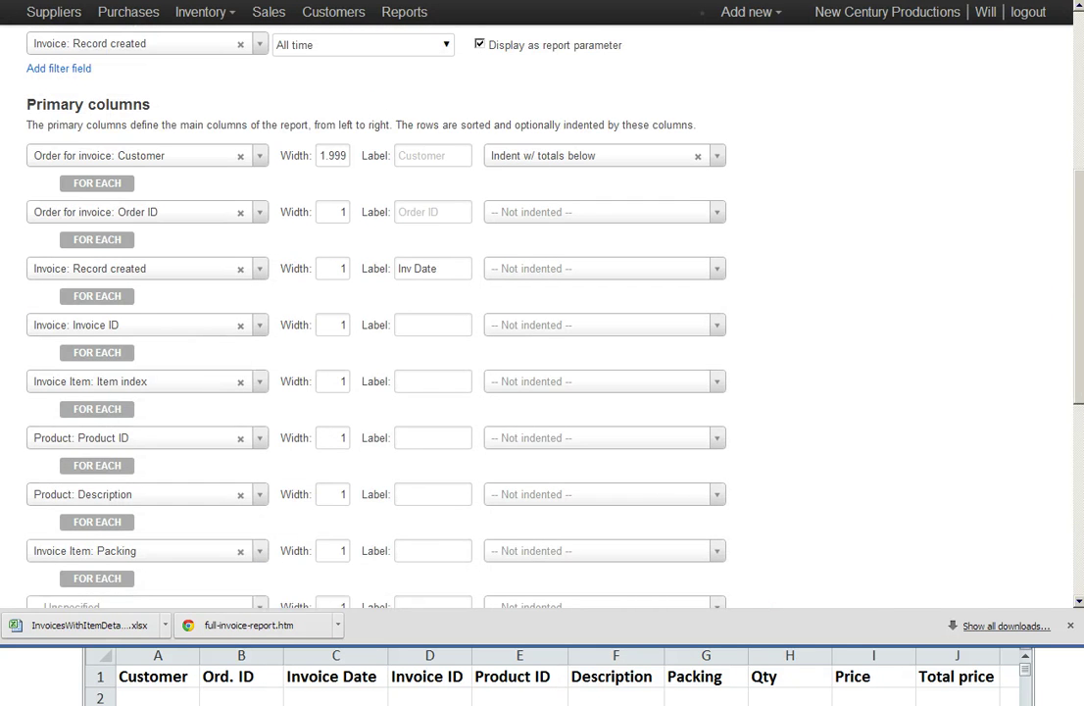
scroll(523, 380, down, 3)
click(260, 335)
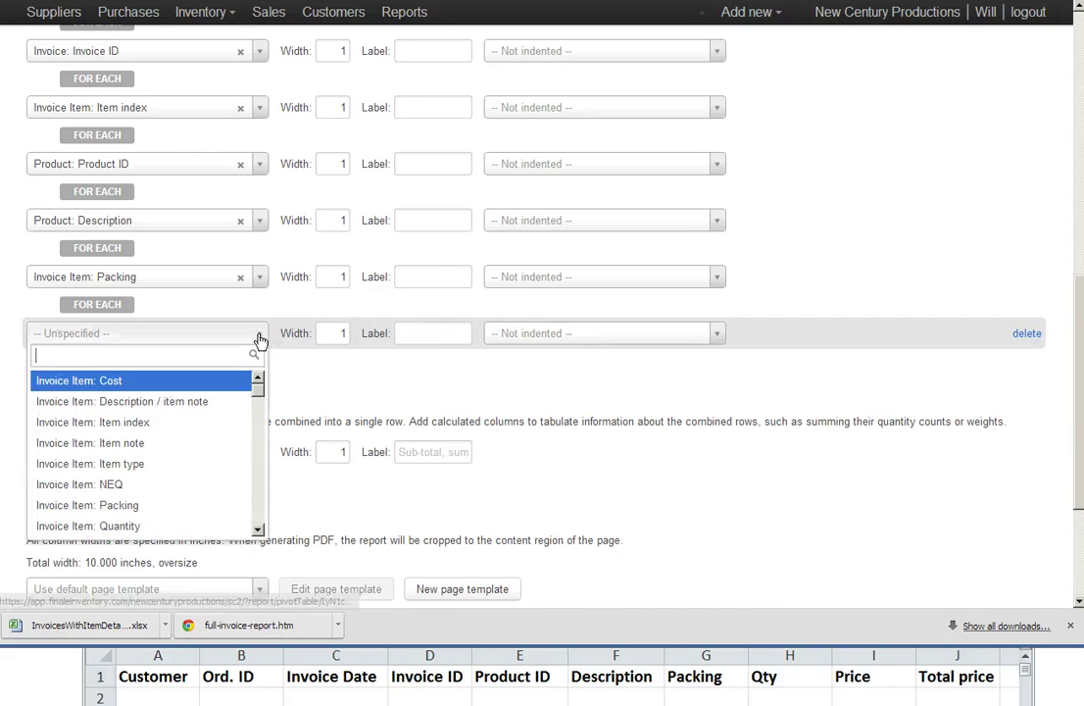
click(107, 526)
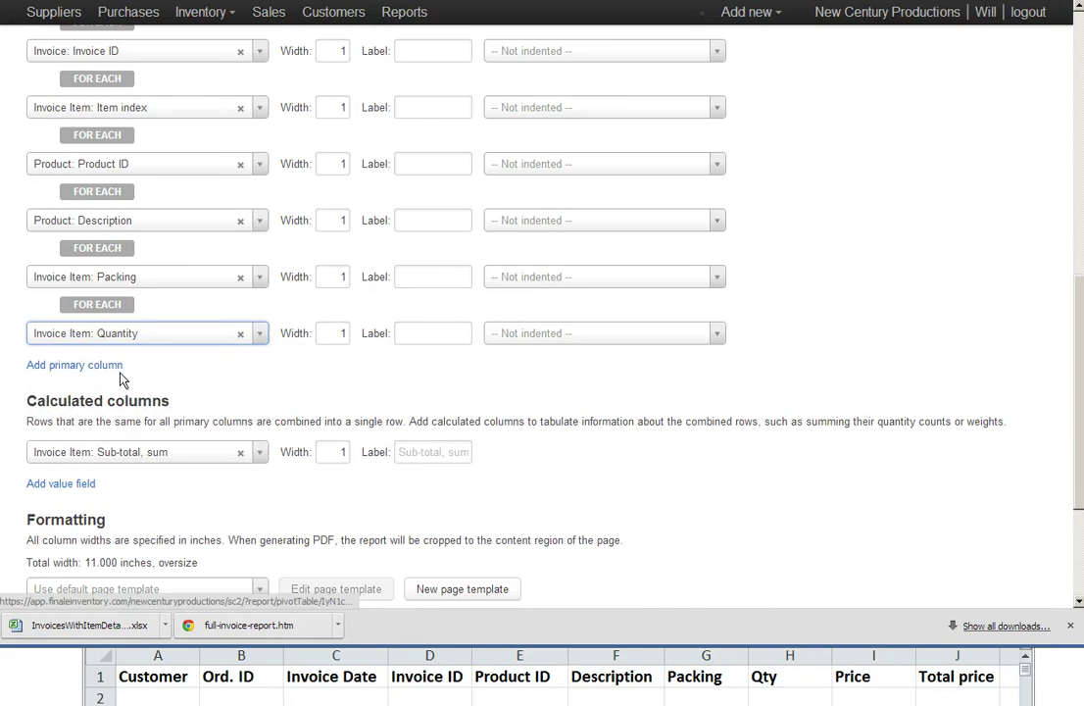
Add a primary column for "Invoice Item: Unit price" after the quantity column
scroll(113, 370, up, 3)
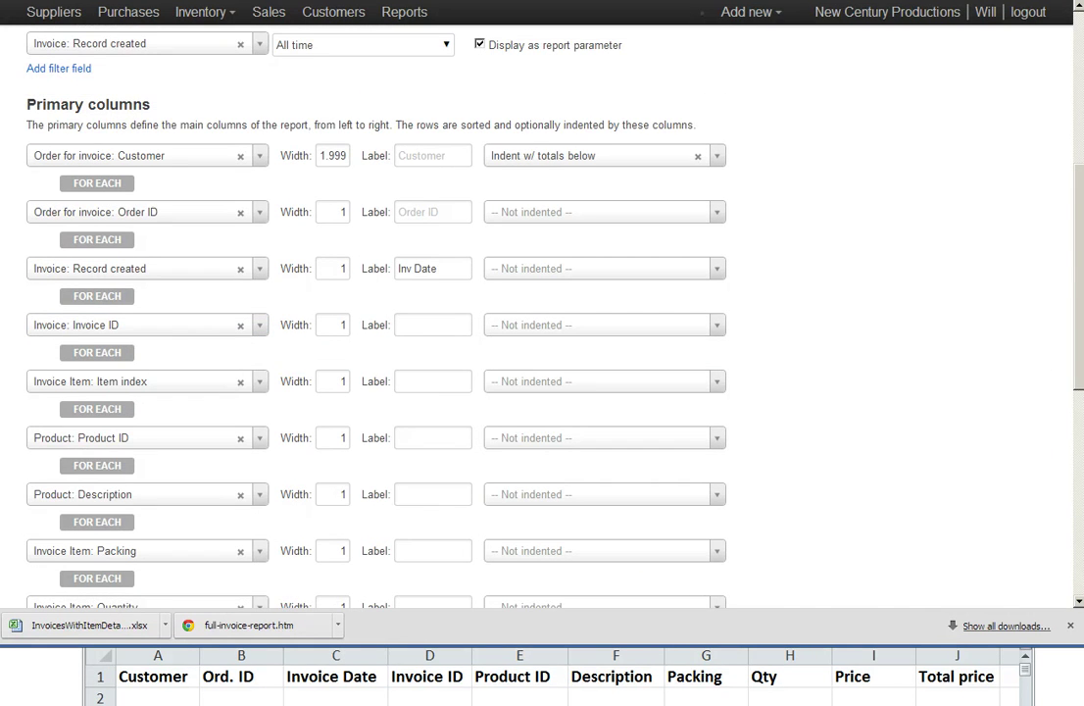
scroll(1082, 372, down, 3)
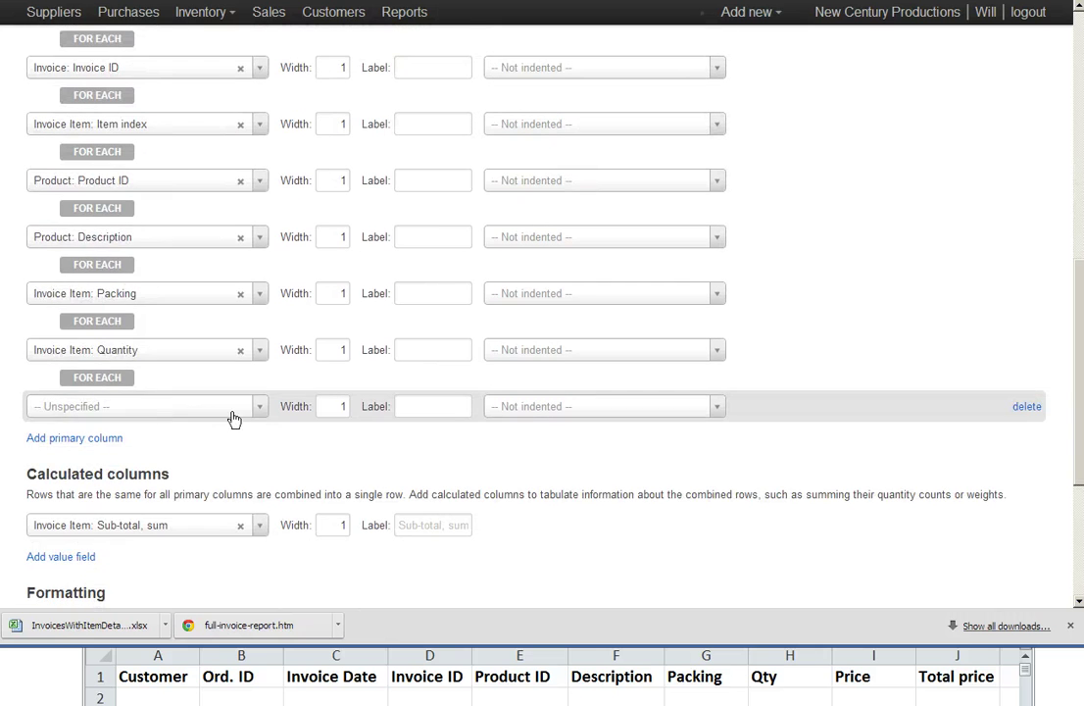
click(260, 406)
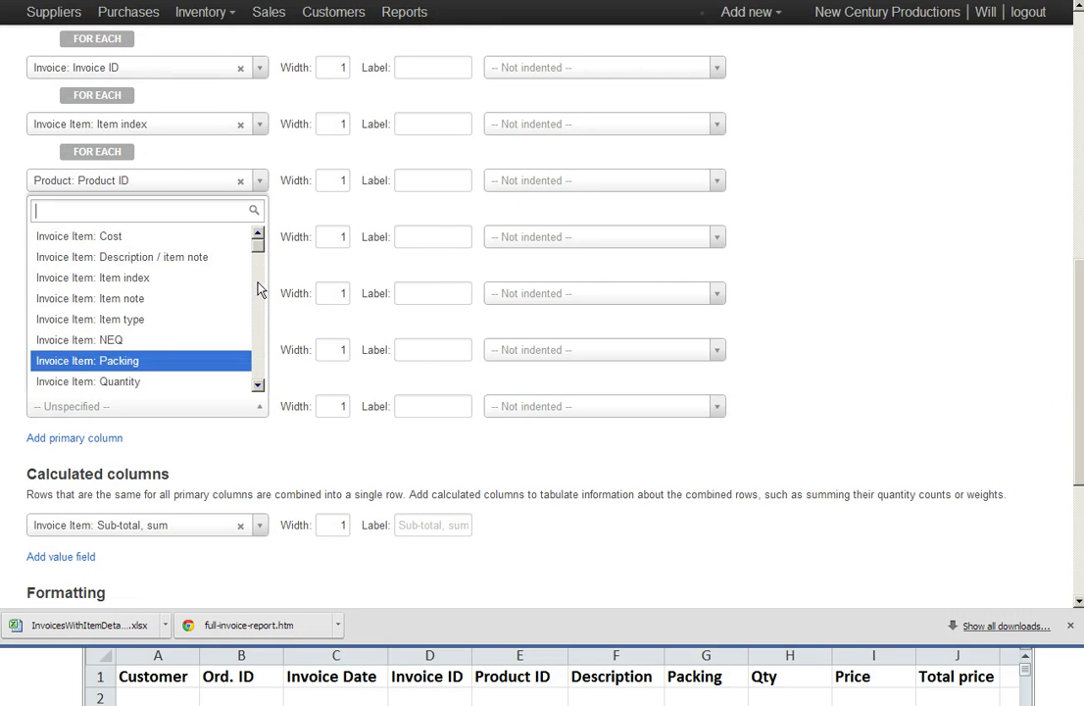
scroll(260, 253, down, 2)
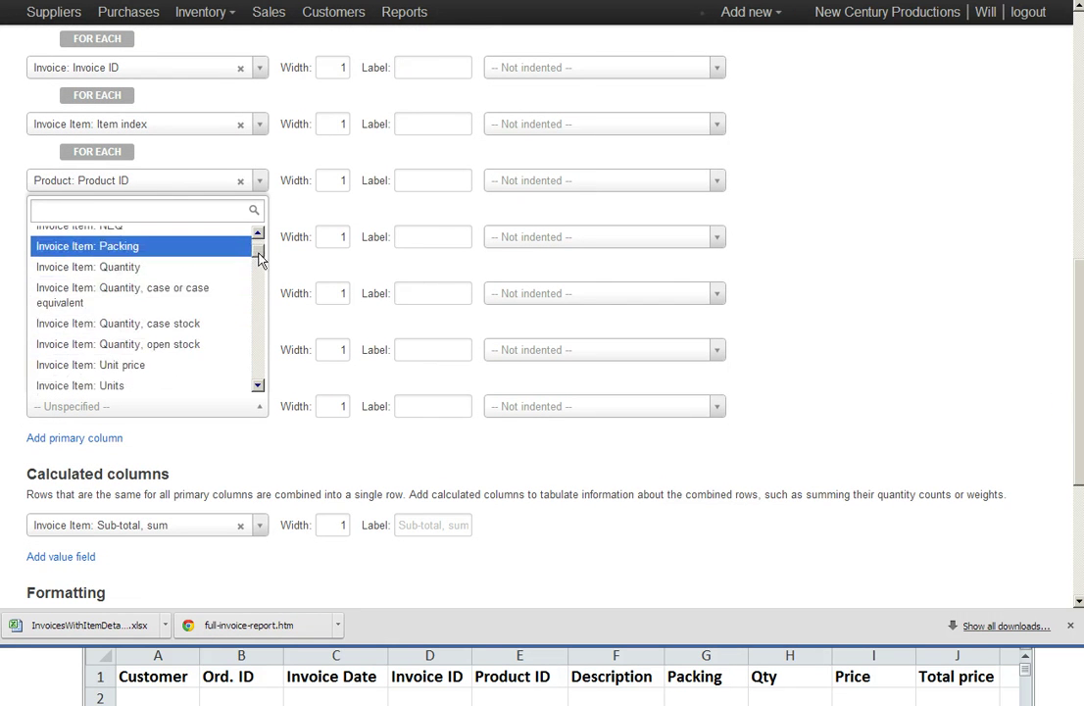
click(242, 366)
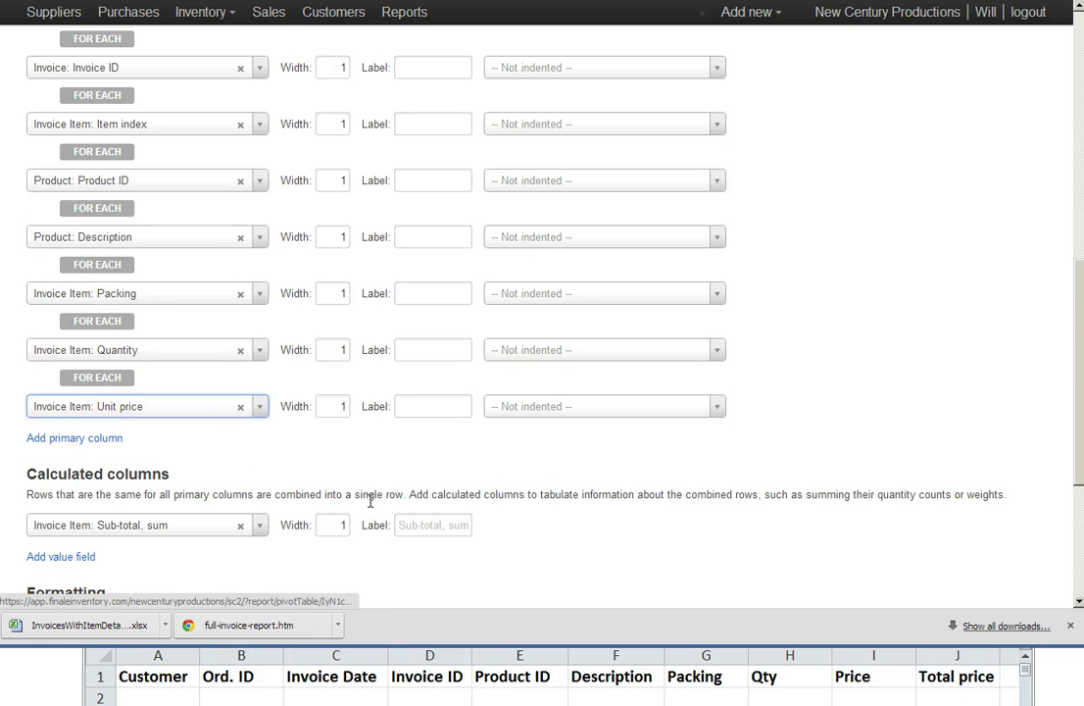
Set the Customer column width to 1.5 and the Order ID, Record created and Invoice ID widths to 0.7
drag(1077, 314, 970, 210)
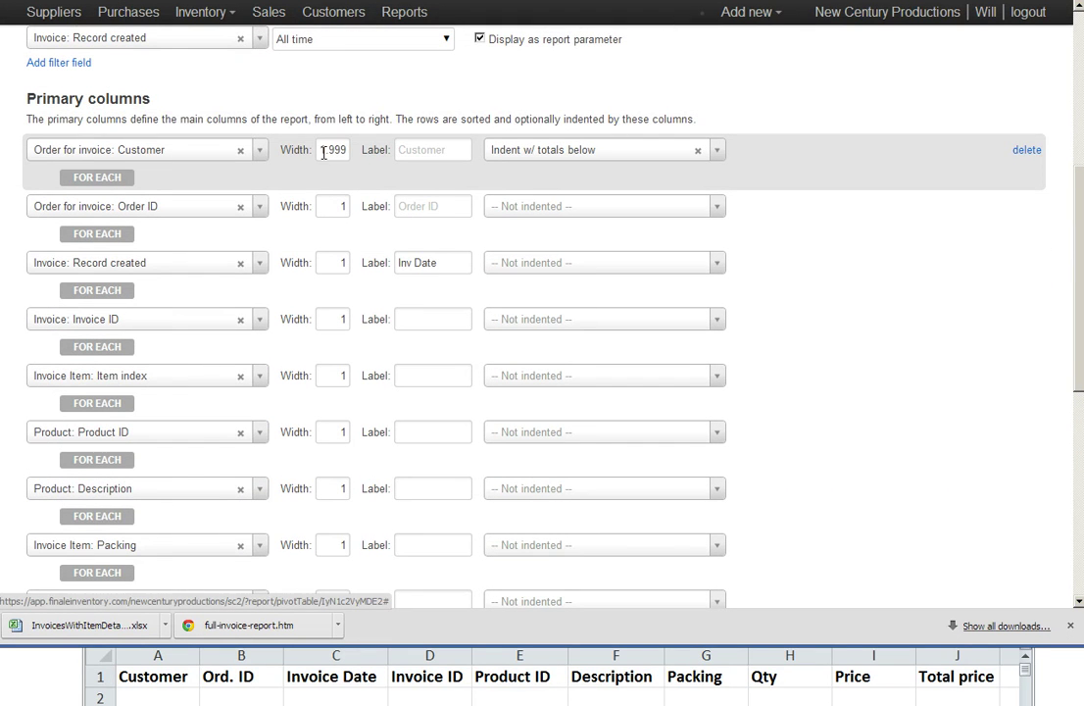
double_click(323, 152)
text(1.5)
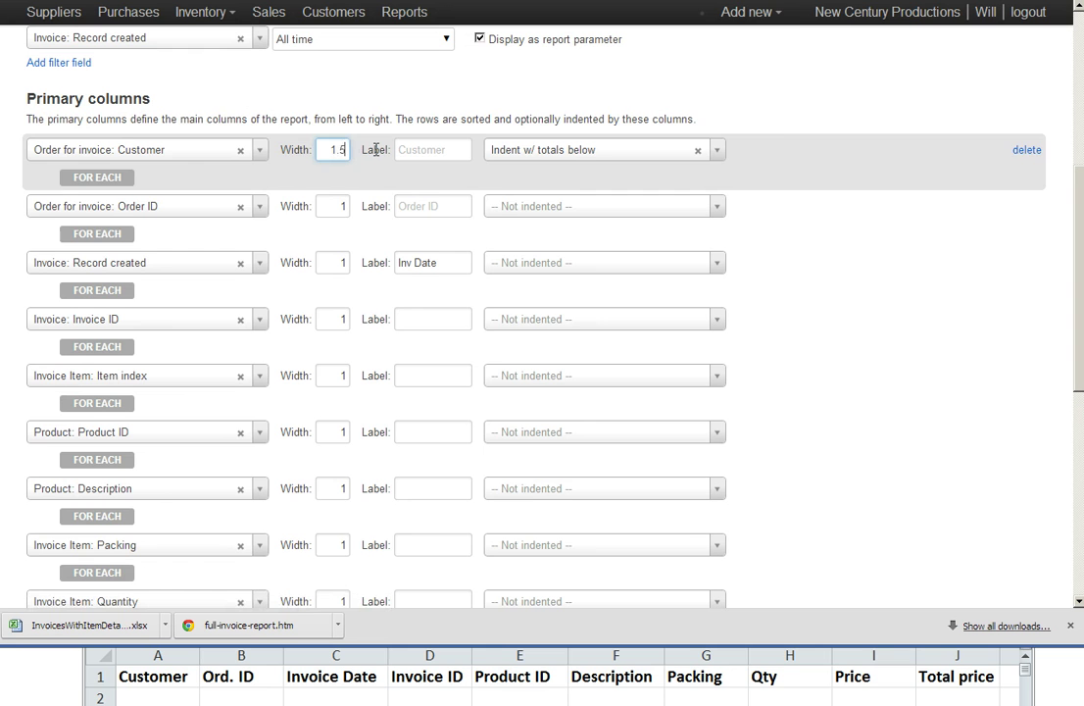
double_click(334, 206)
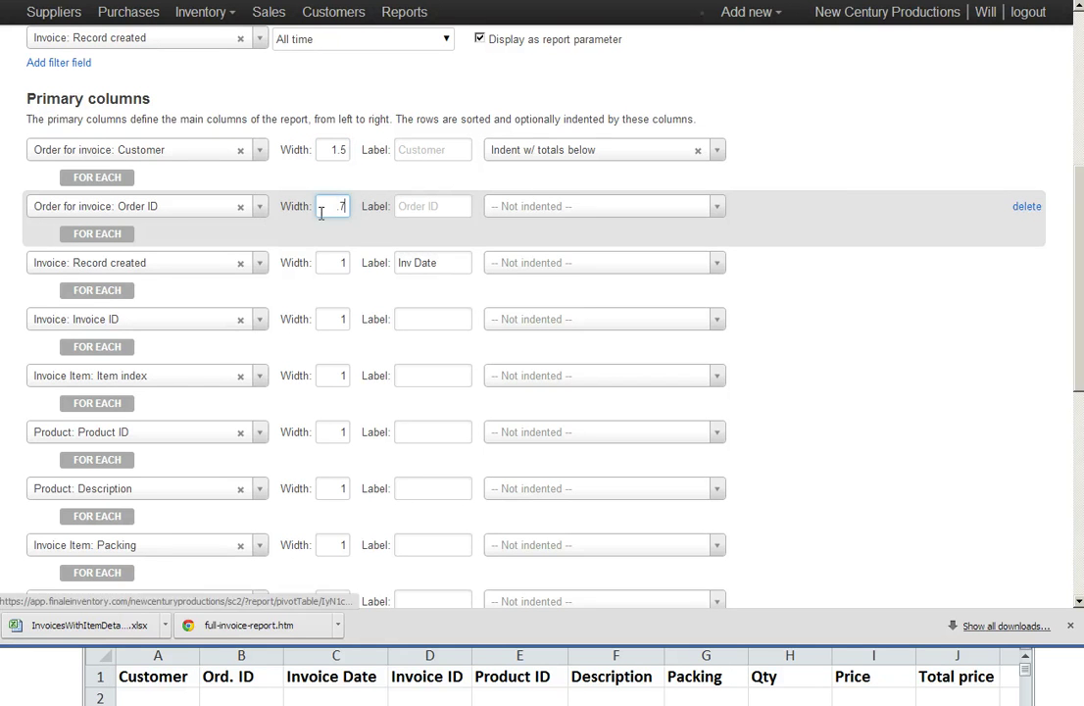
double_click(340, 205)
text(.7)
double_click(334, 319)
text(.7)
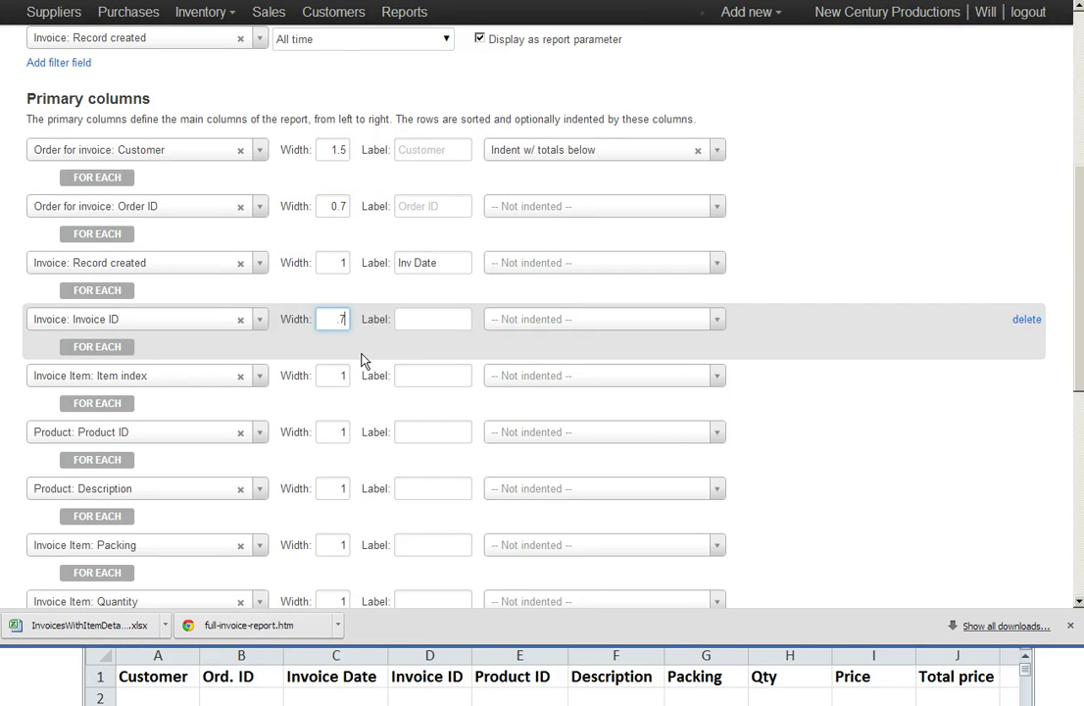
double_click(331, 264)
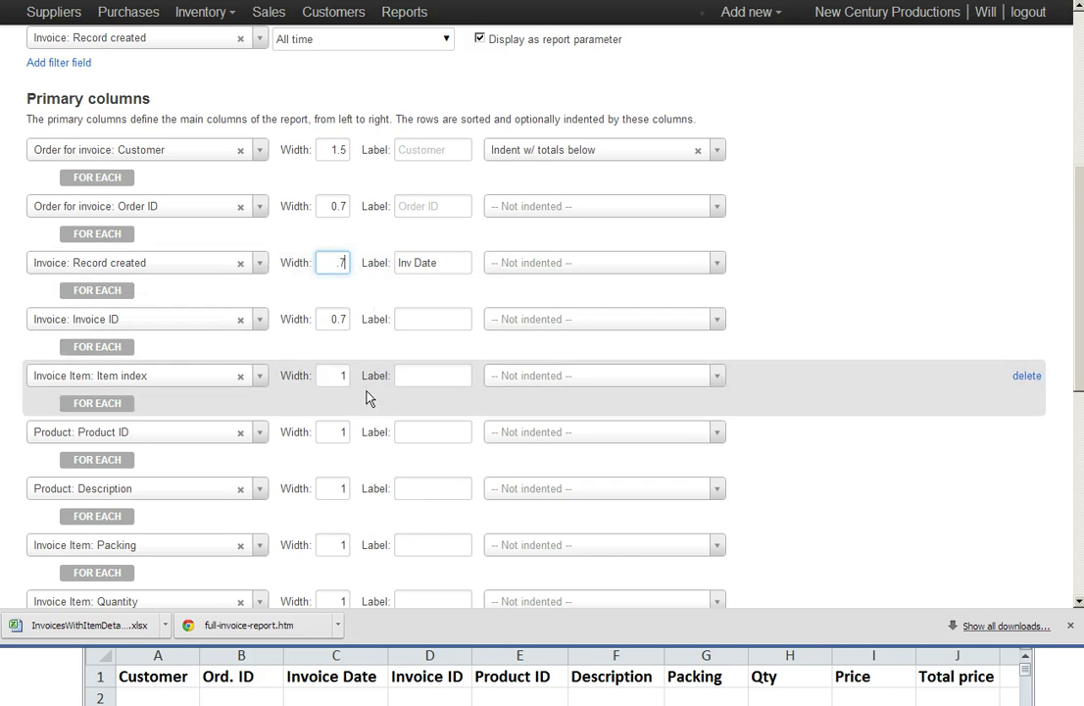
text(.7)
Set the Product ID, Description, Packing, Quantity and Unit price column widths to 0.7, and the Item index width to 0
double_click(332, 431)
text(.7)
double_click(336, 489)
text(.7)
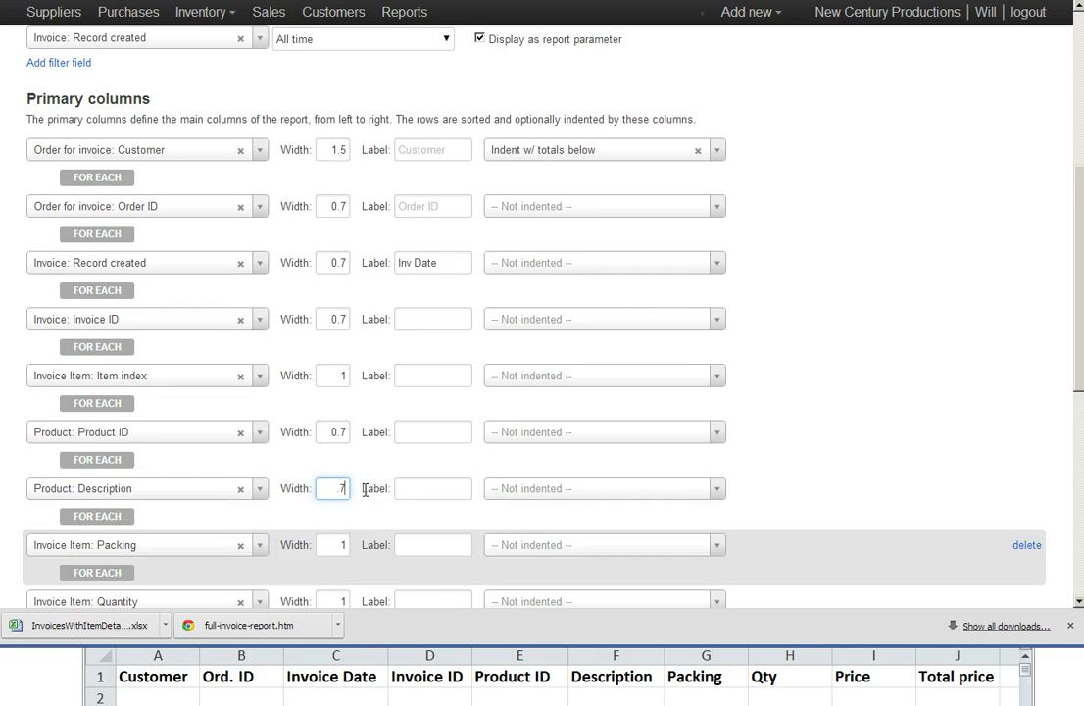
double_click(338, 546)
text(.7)
double_click(340, 599)
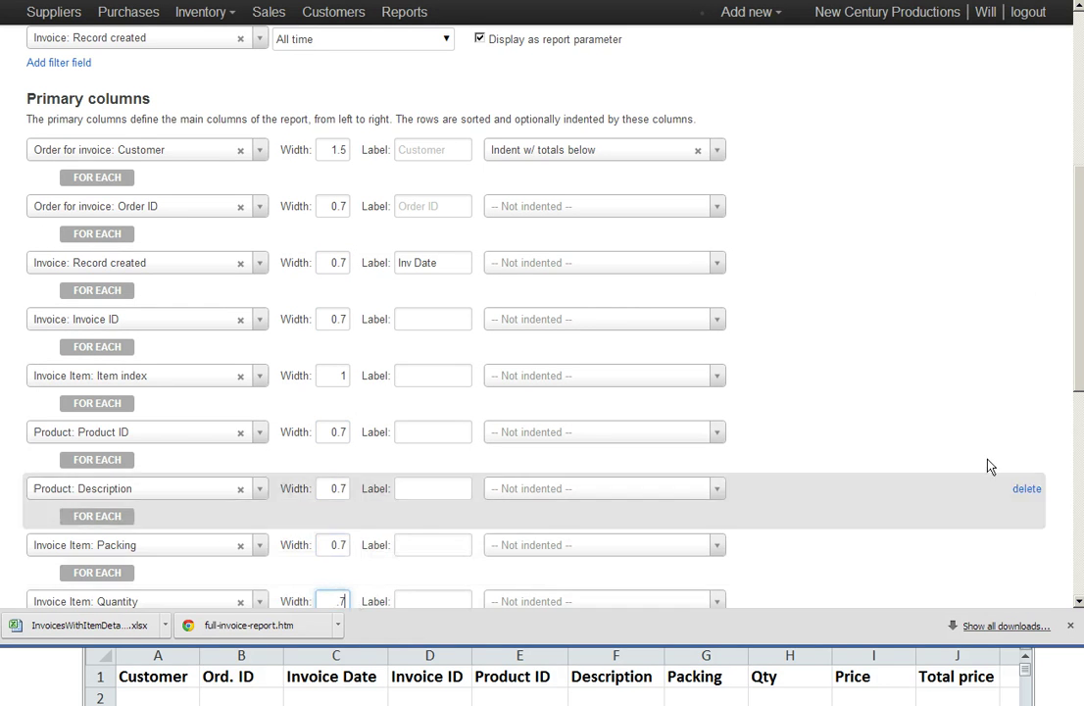
text(.7)
scroll(1078, 461, down, 3)
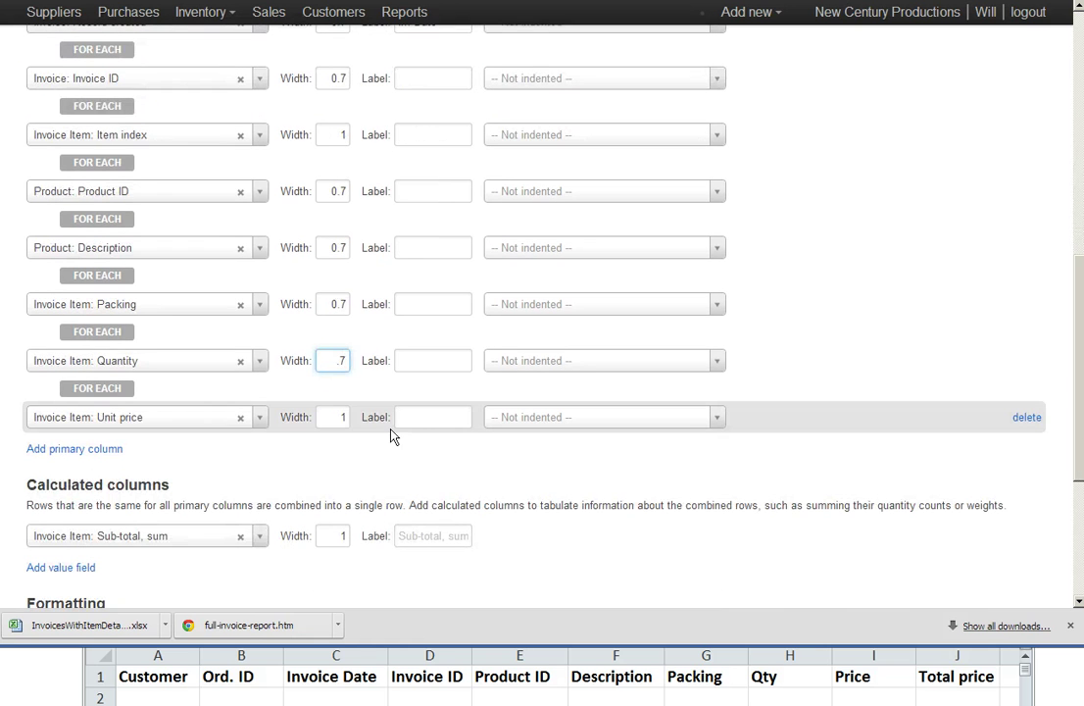
double_click(333, 417)
text(.7)
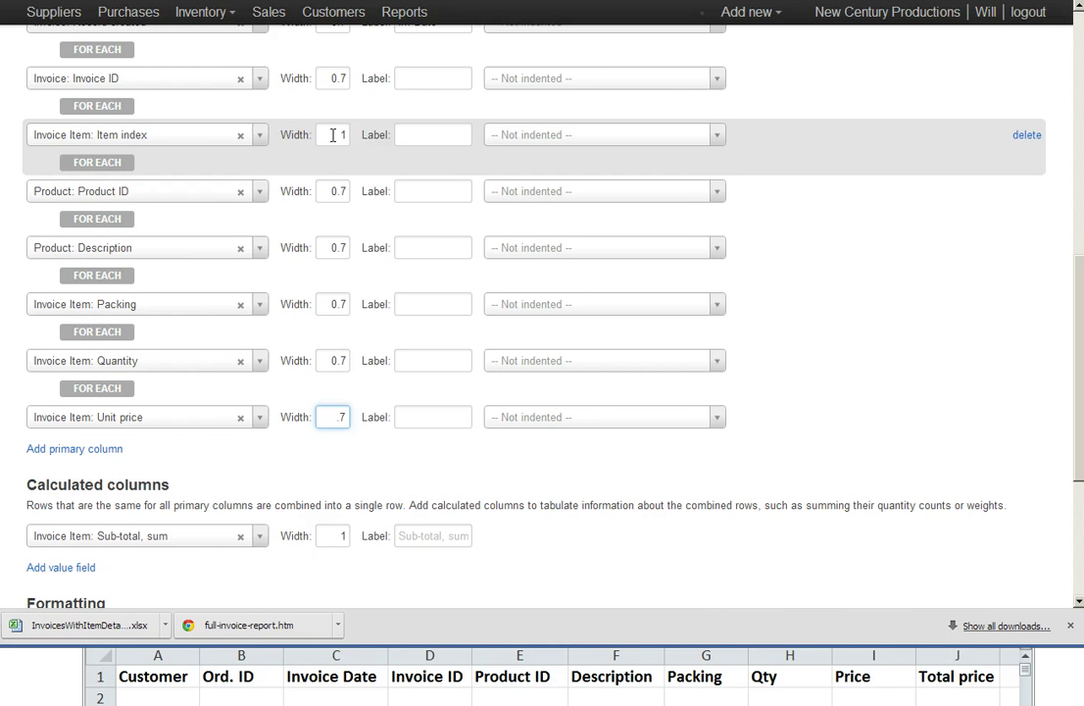
double_click(339, 134)
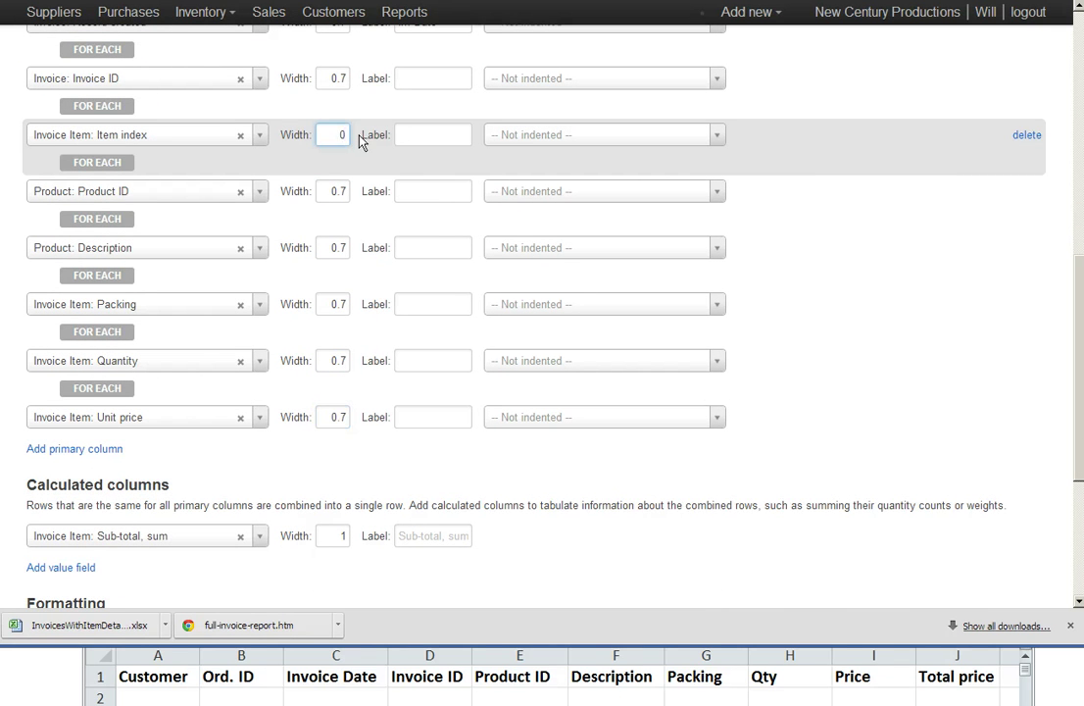
Set the Customer column to "Indent" and the Invoice ID column to "Indent w/ totals below"
scroll(1079, 279, up, 5)
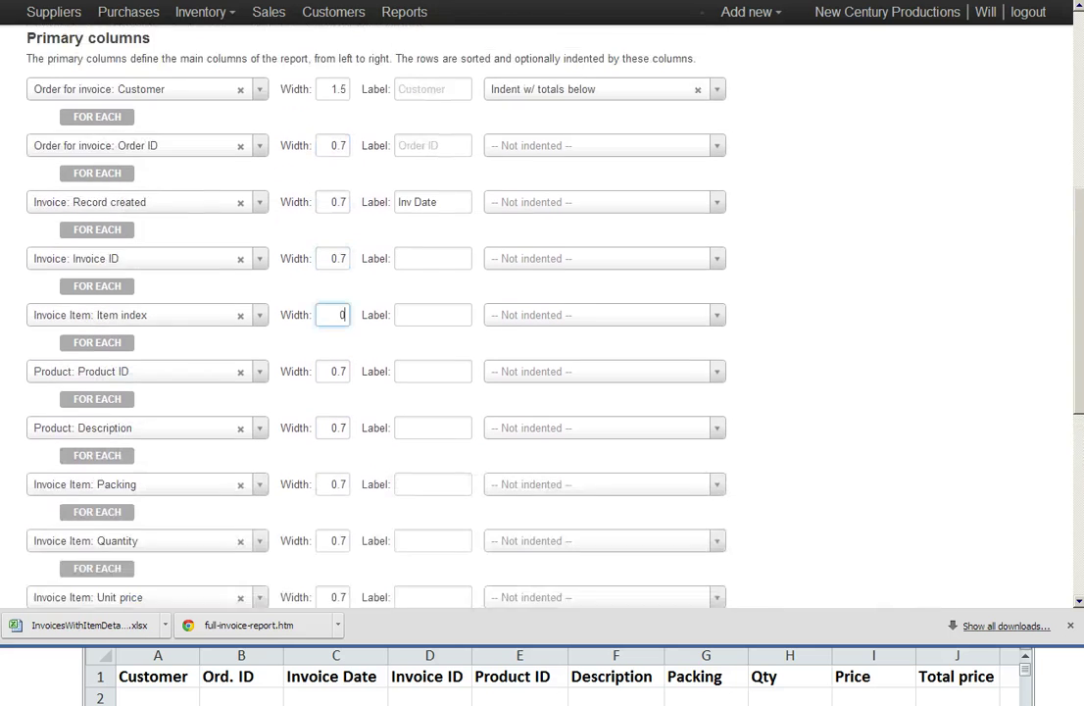
click(707, 149)
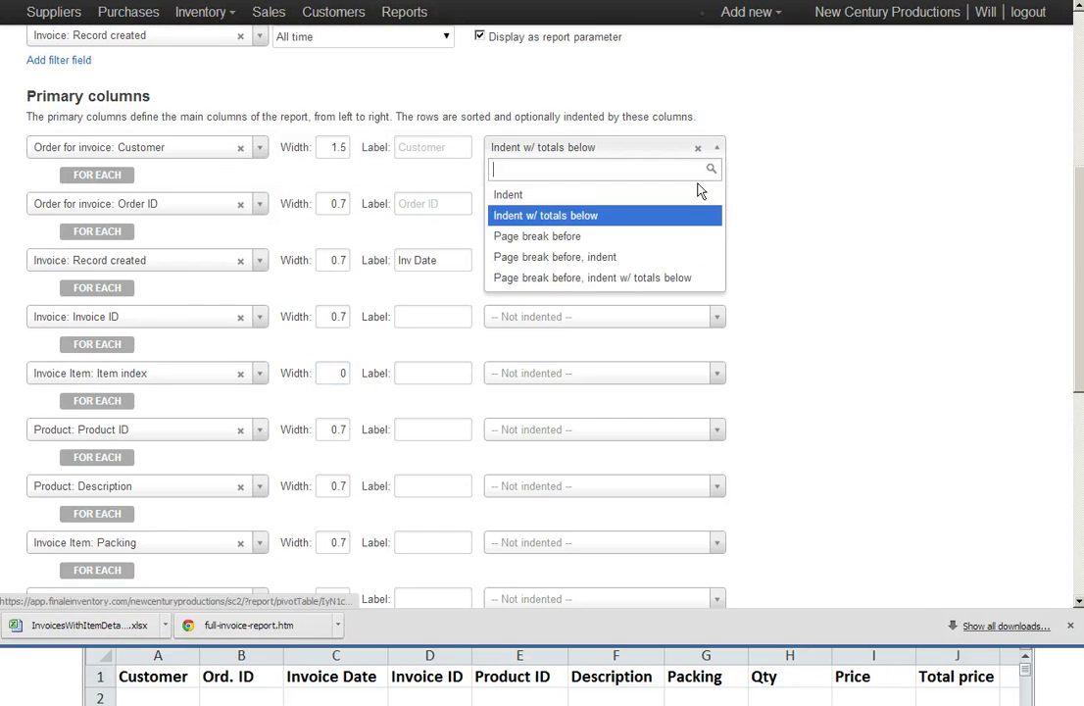
click(702, 190)
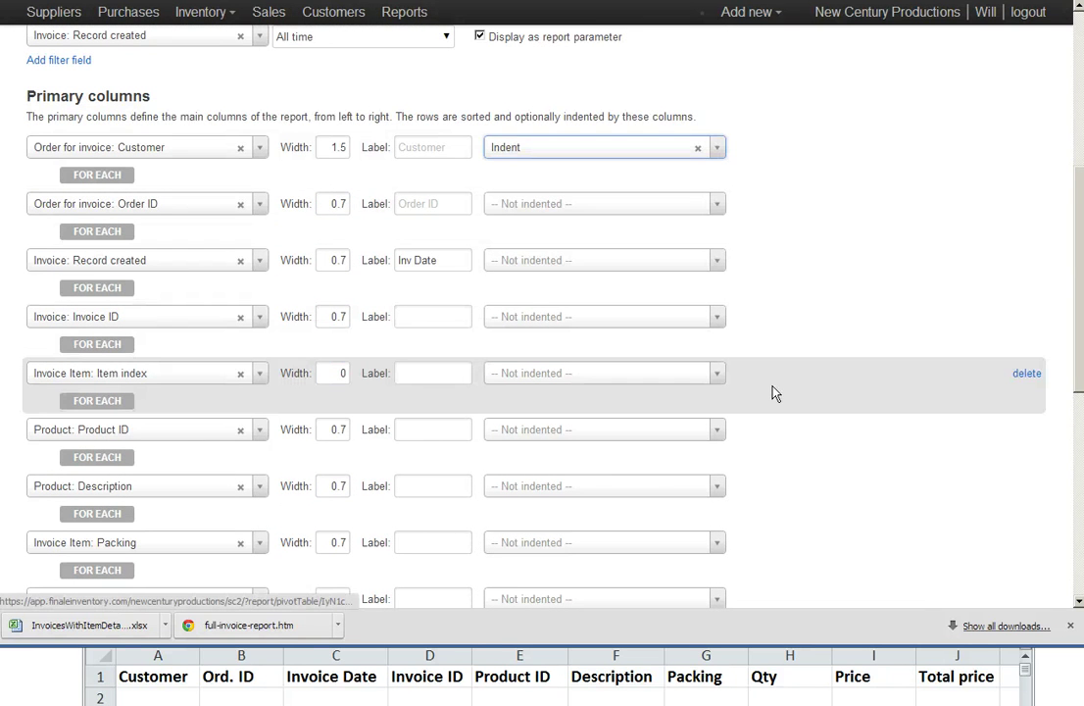
click(716, 319)
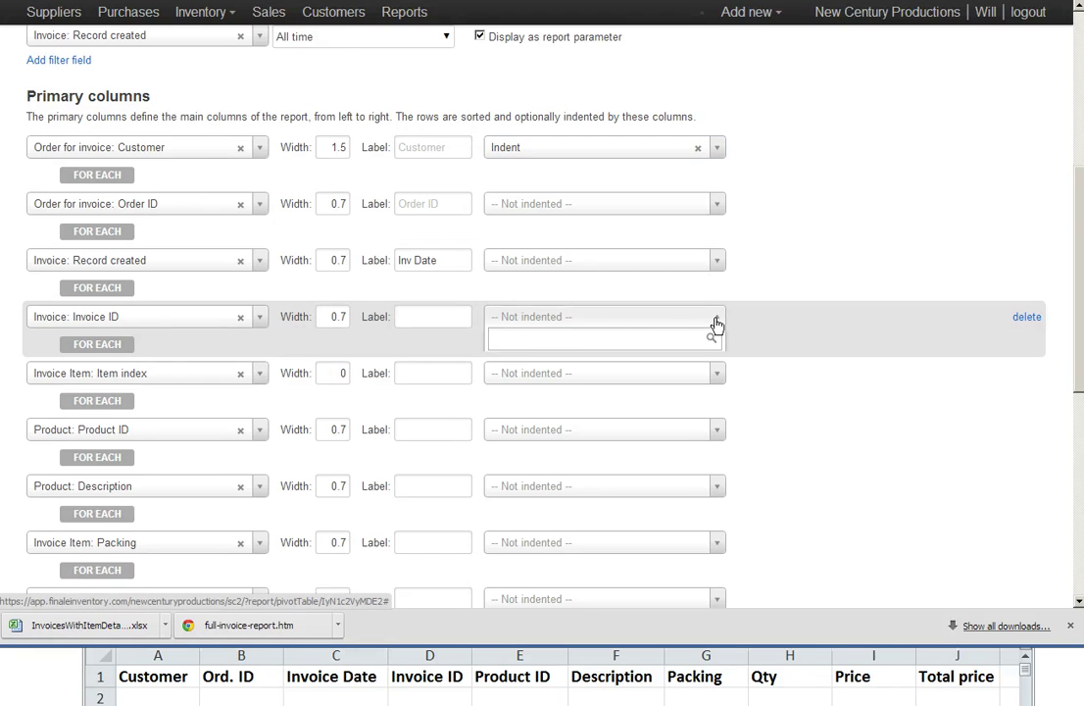
click(702, 382)
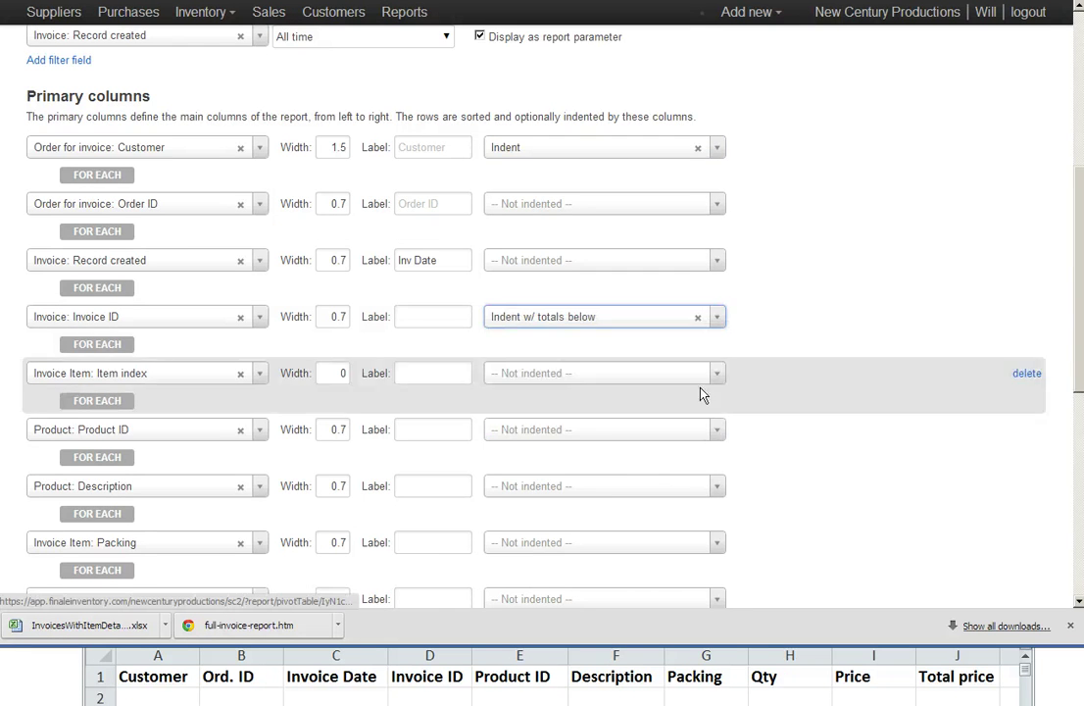
Generate the report as a PDF and position the Excel spreadsheet so its heading row shows beneath it for comparison
scroll(701, 393, up, 4)
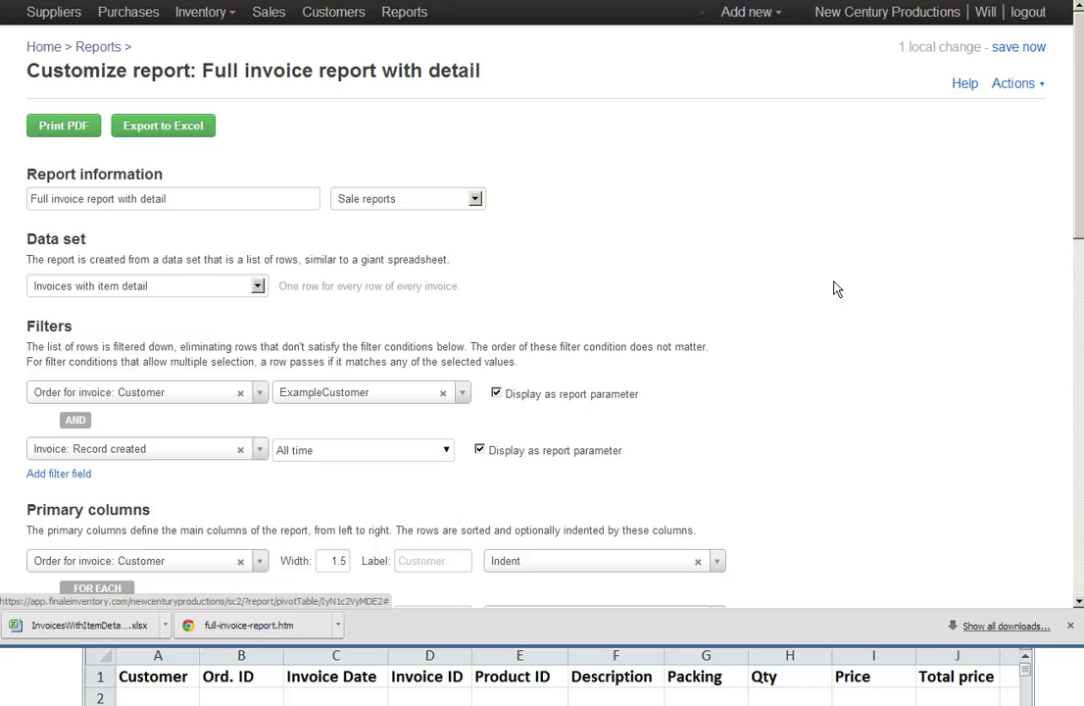
click(73, 131)
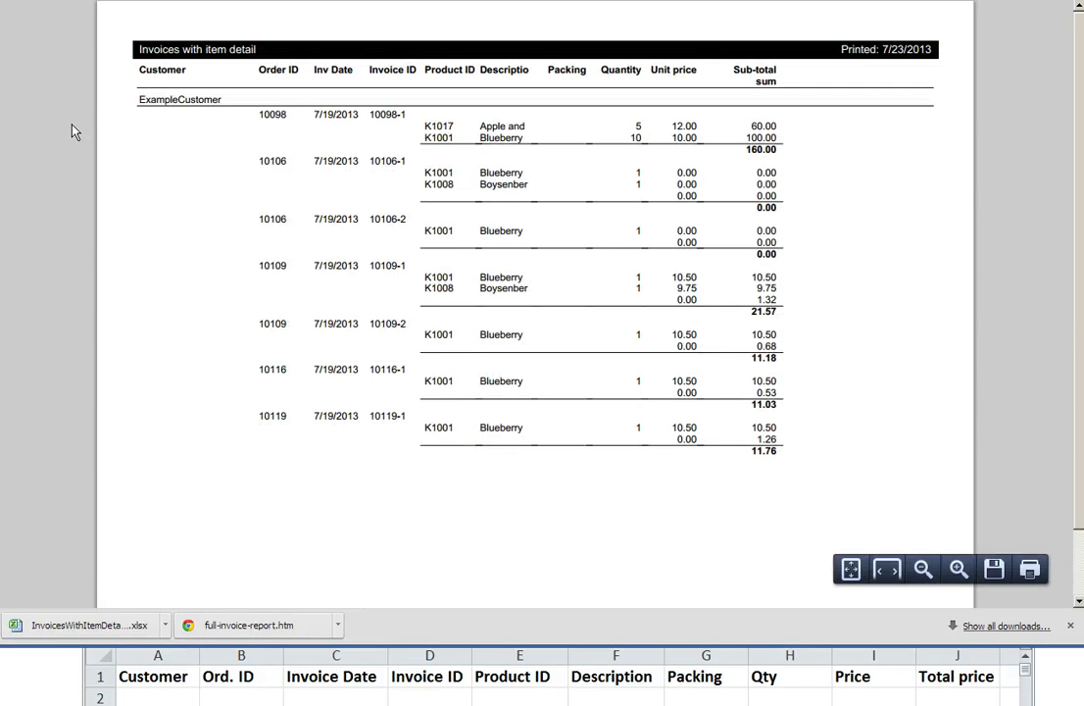
click(284, 684)
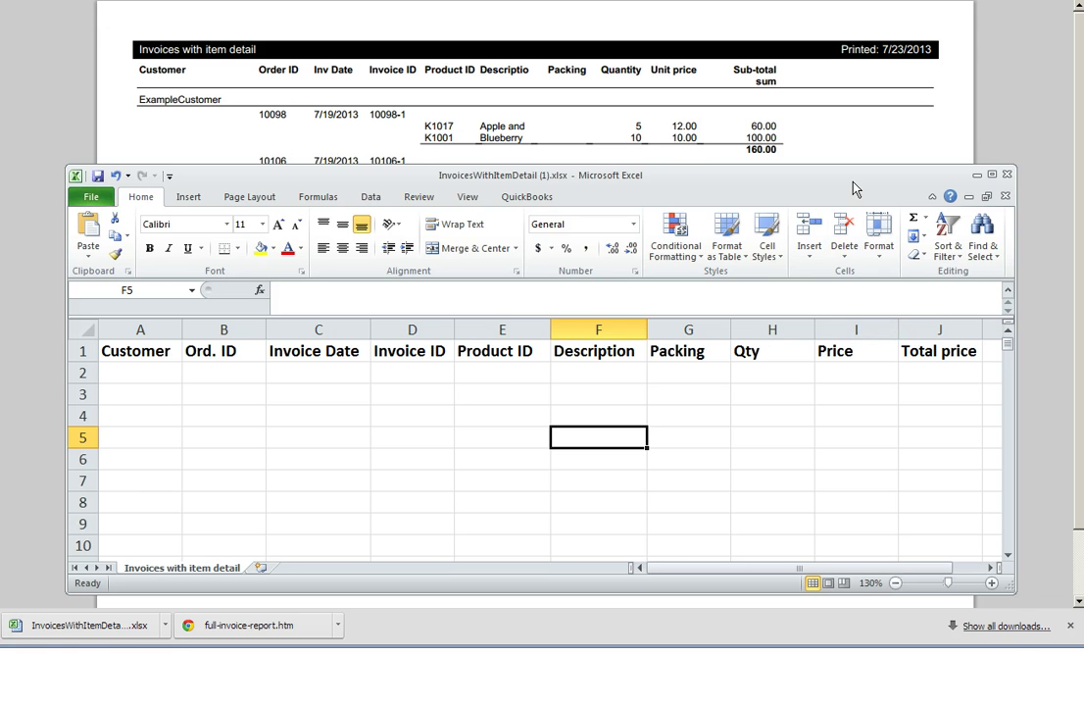
drag(853, 189, 858, 522)
click(1013, 443)
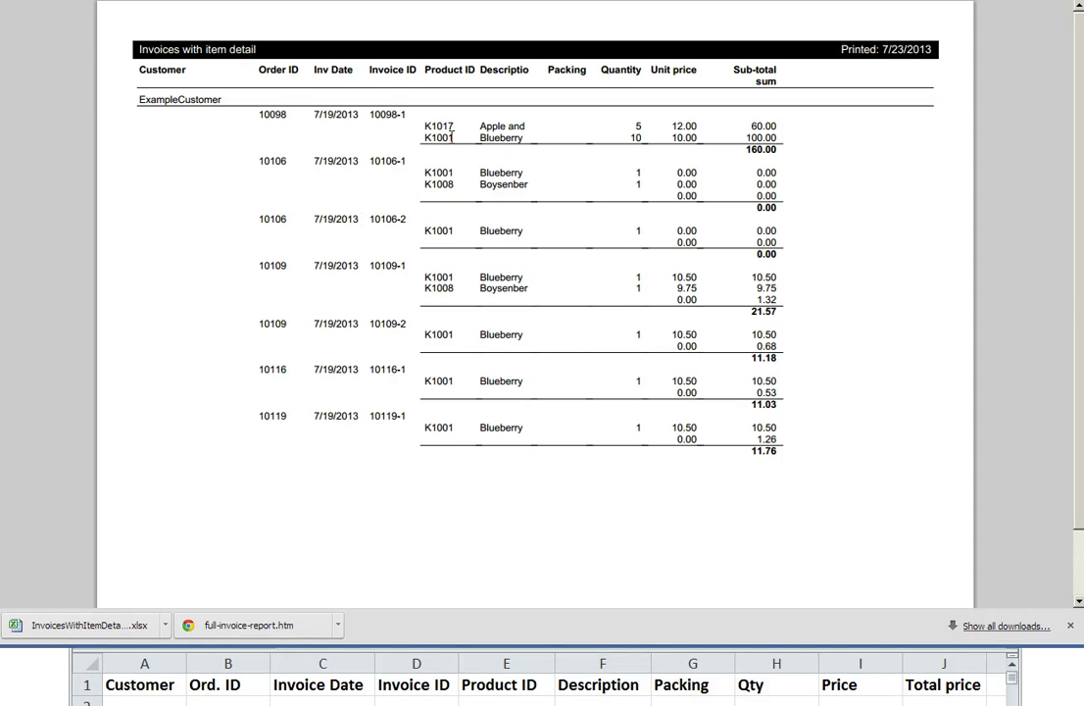